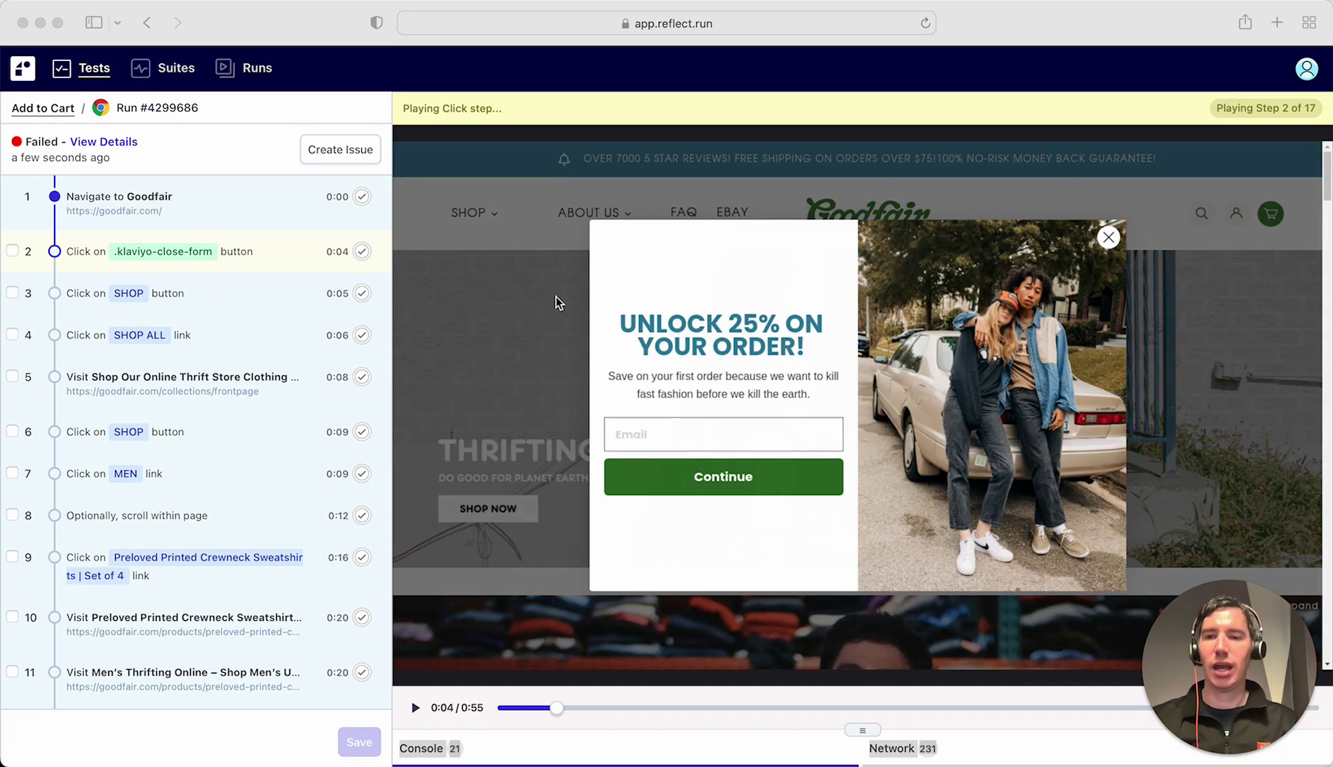
# Scroll through the failed run's step list to locate step 12.
pyautogui.scroll(-5, 214, 419)
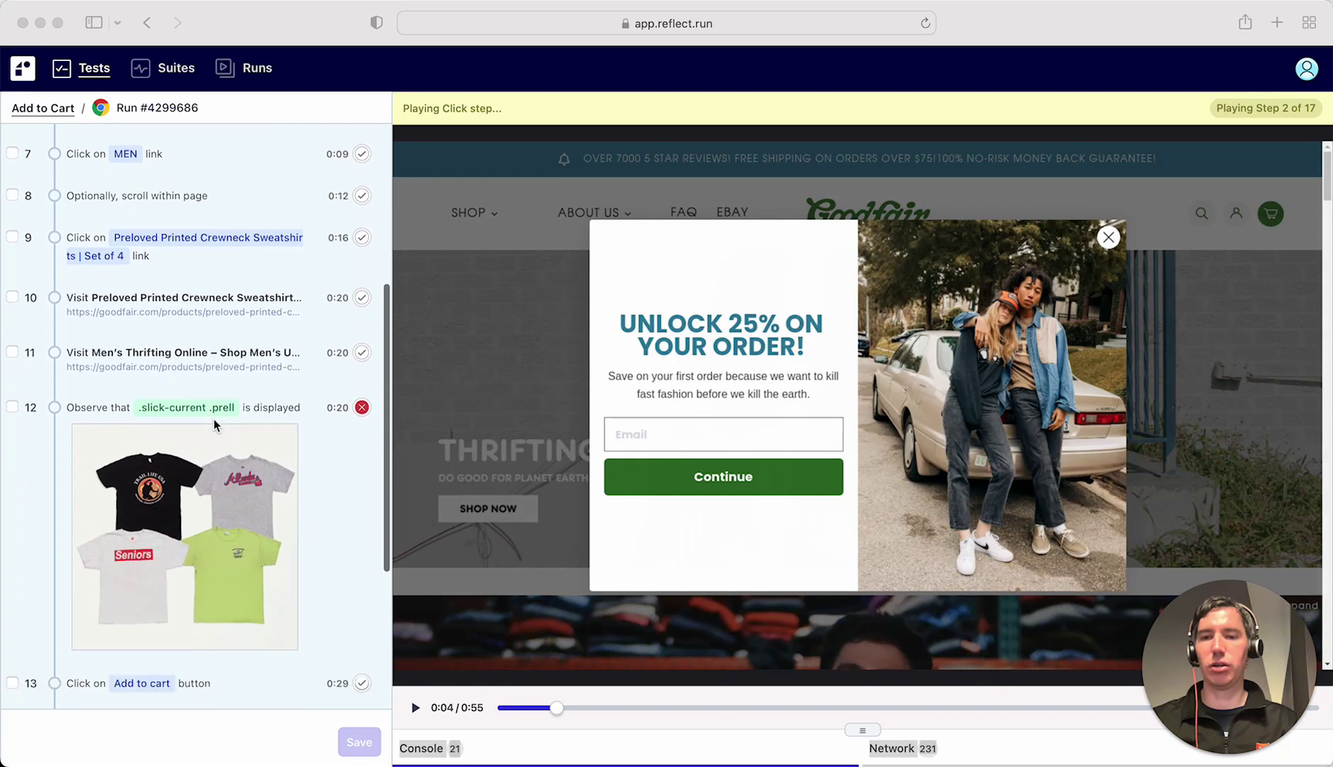
pyautogui.scroll(-3, 213, 419)
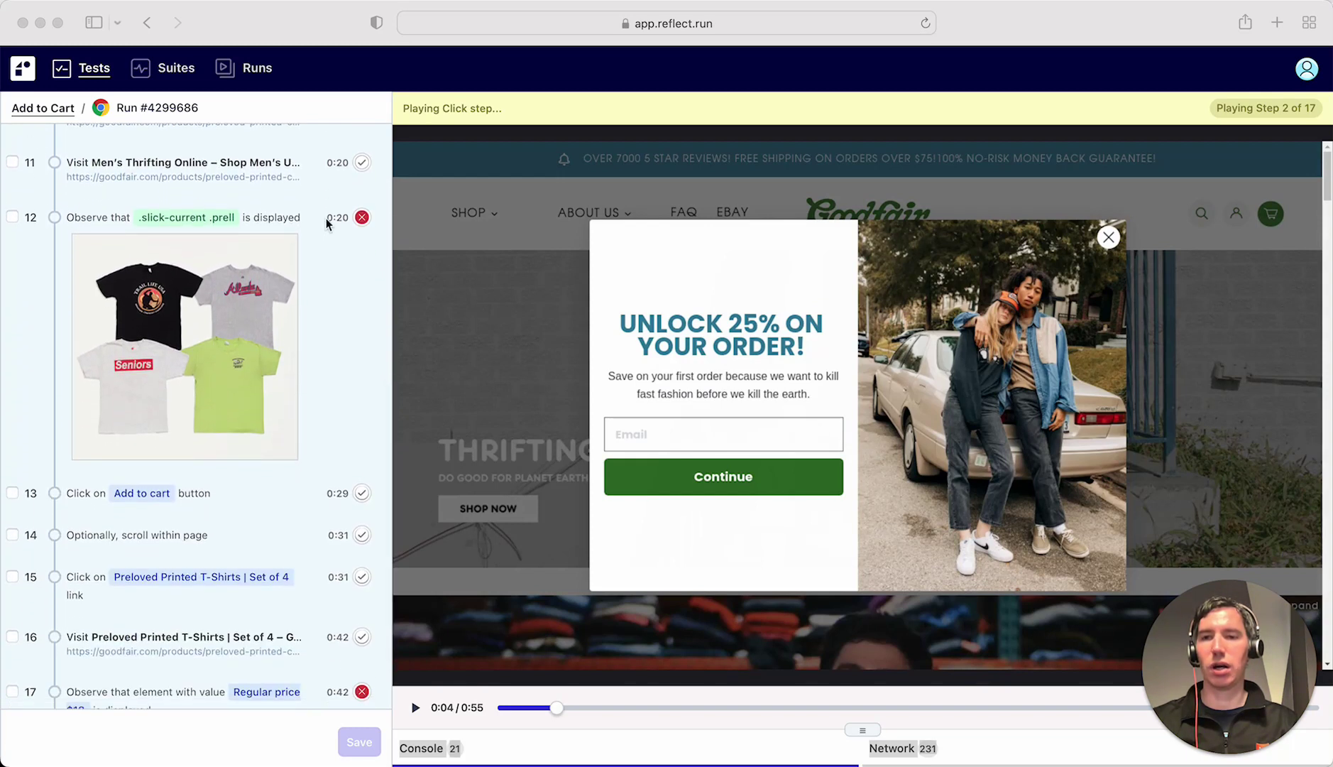
pyautogui.scroll(-1, 189, 332)
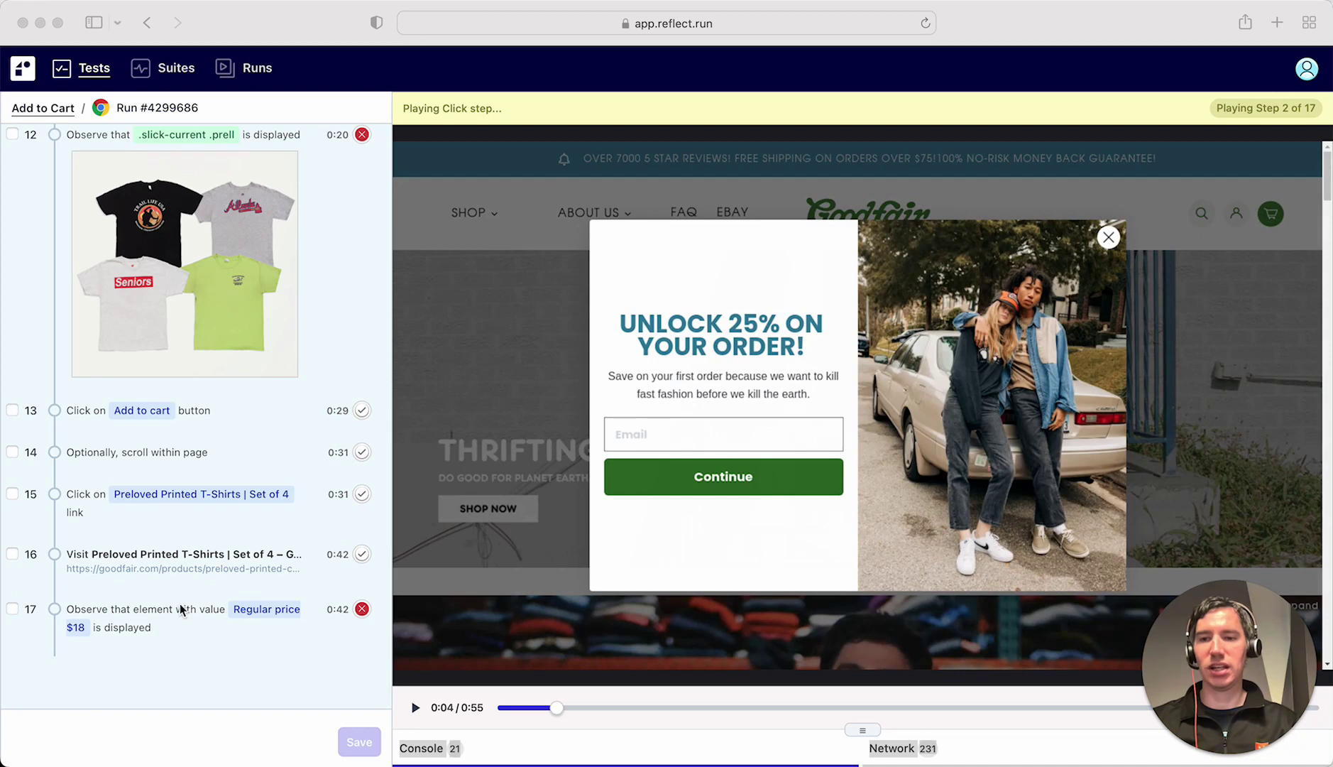
pyautogui.scroll(3, 185, 547)
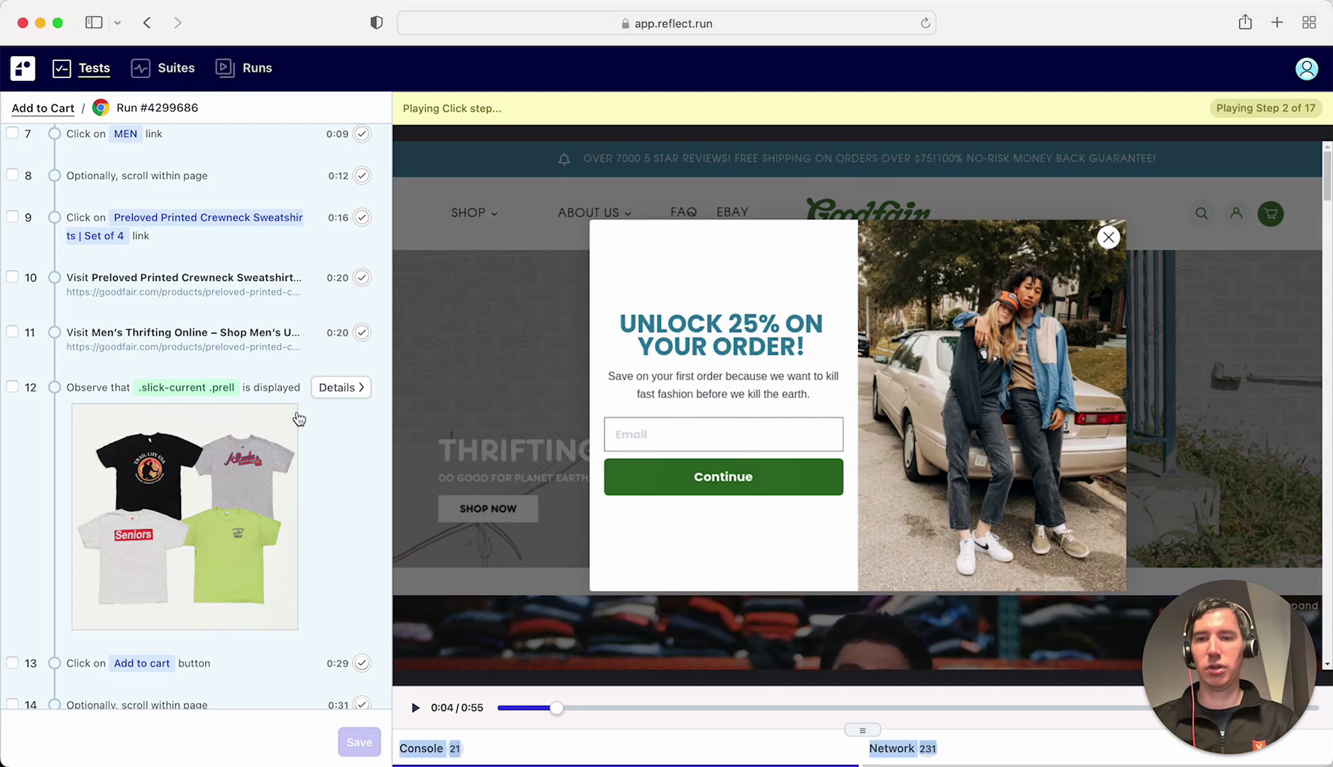
# Open step 12's visual check details, showing 58.0% differing pixels against the 1.5% threshold.
pyautogui.click(336, 390)
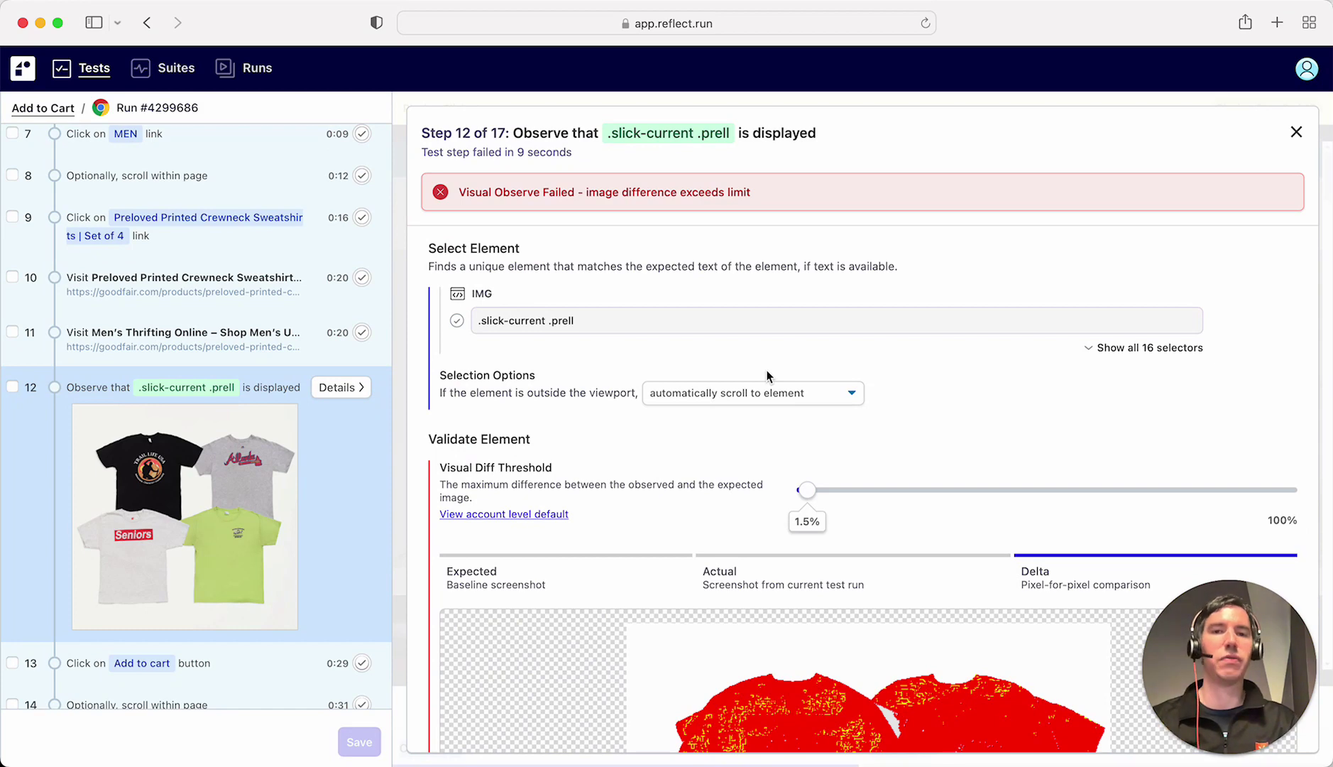
pyautogui.scroll(-1, 662, 381)
pyautogui.scroll(1, 661, 381)
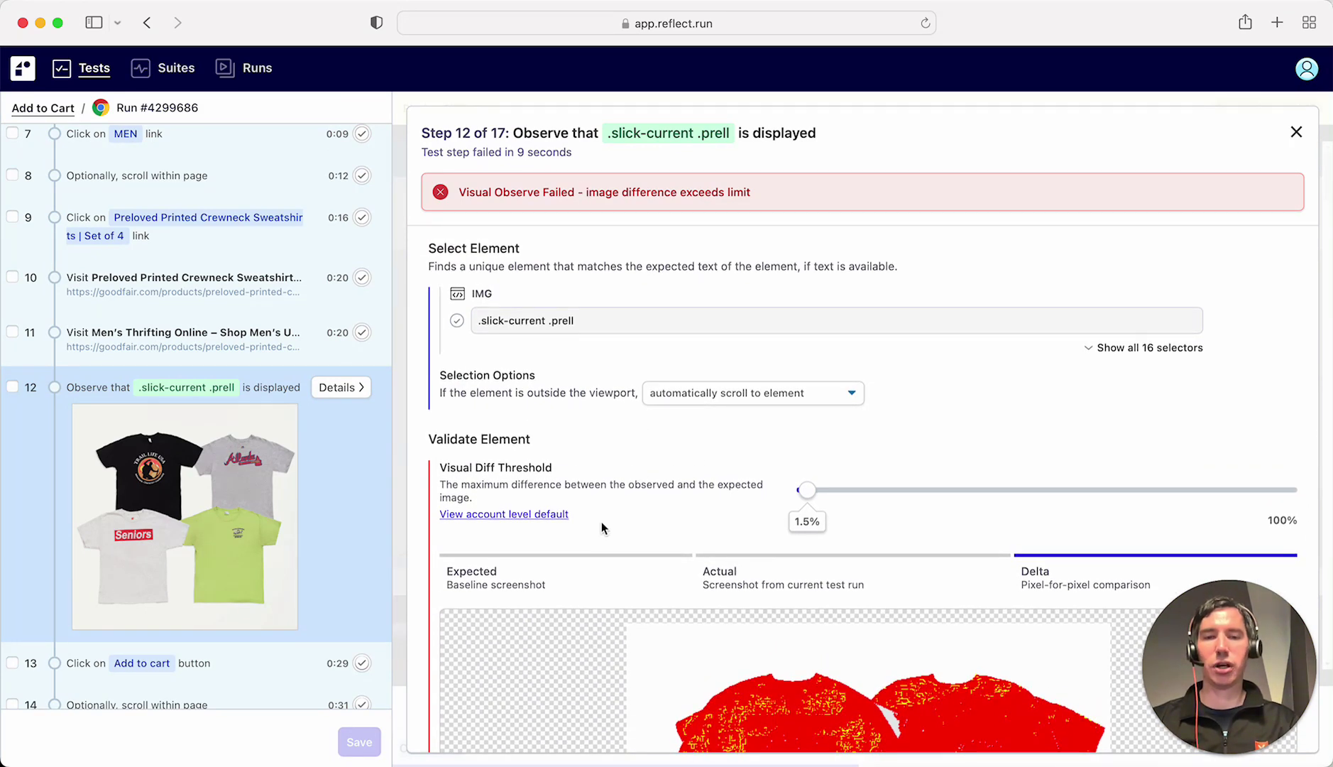
pyautogui.scroll(-5, 601, 521)
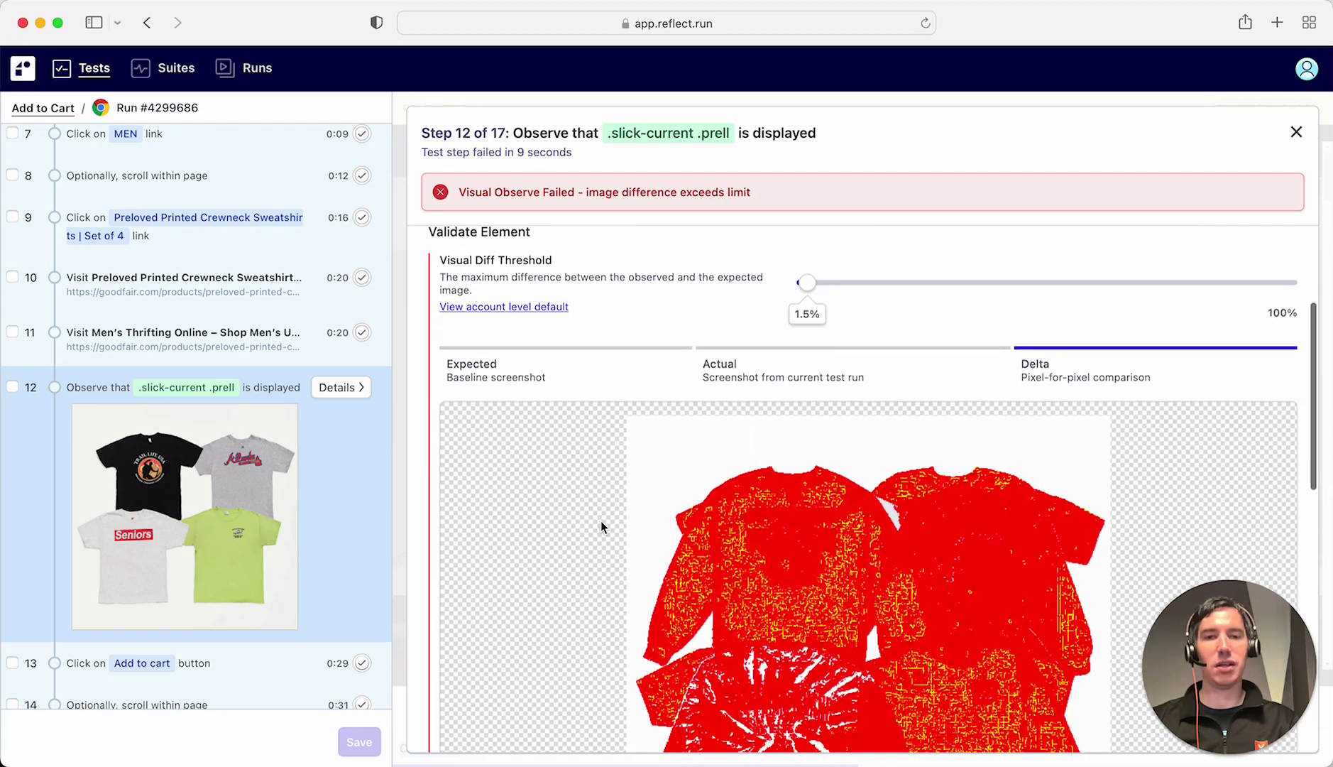
pyautogui.scroll(1, 601, 527)
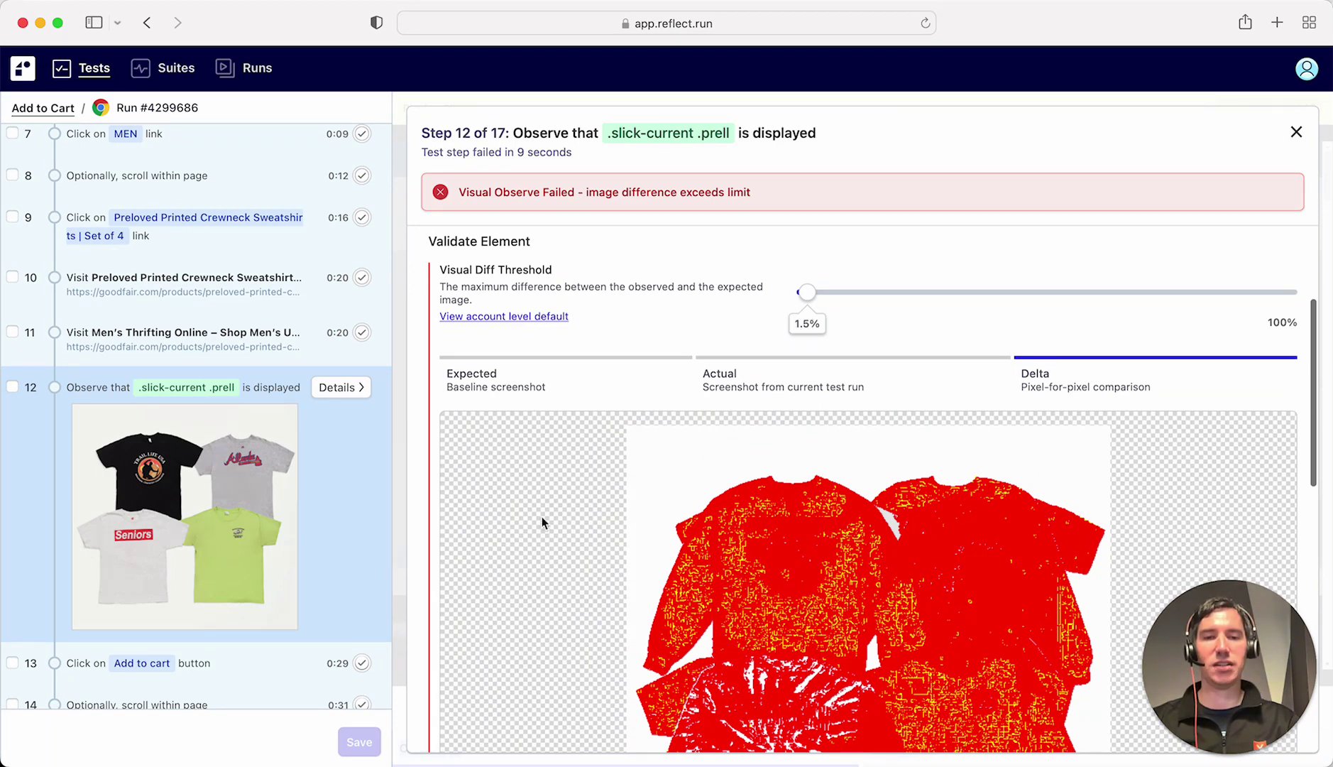
pyautogui.scroll(-10, 542, 518)
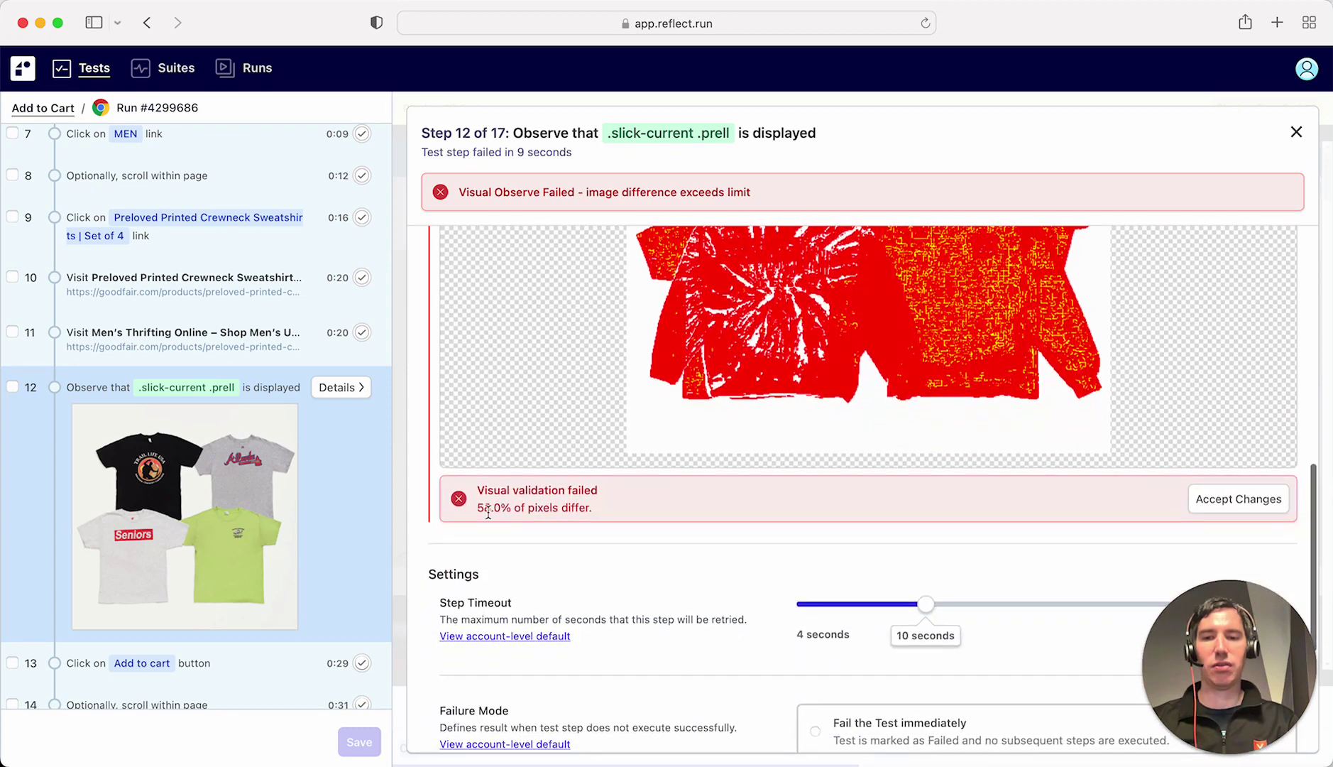
pyautogui.scroll(4, 555, 517)
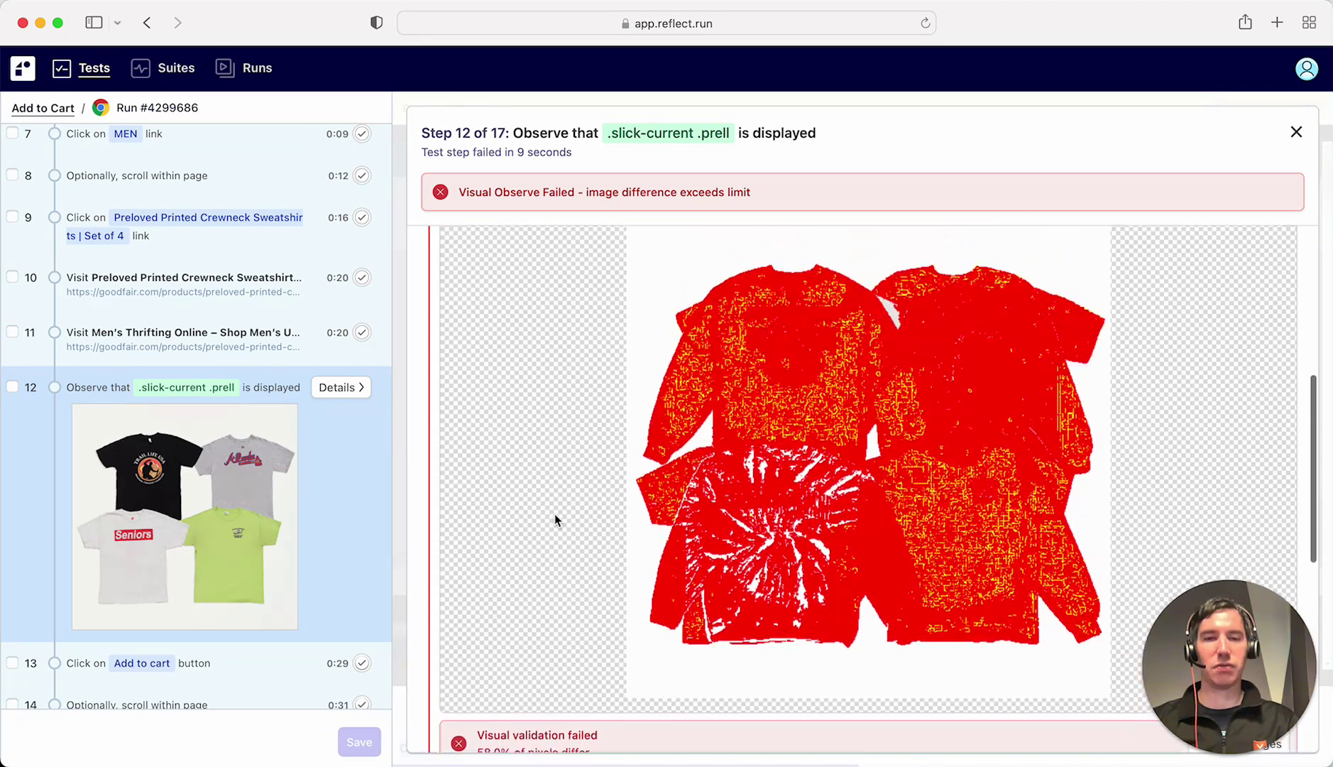
pyautogui.scroll(1, 554, 513)
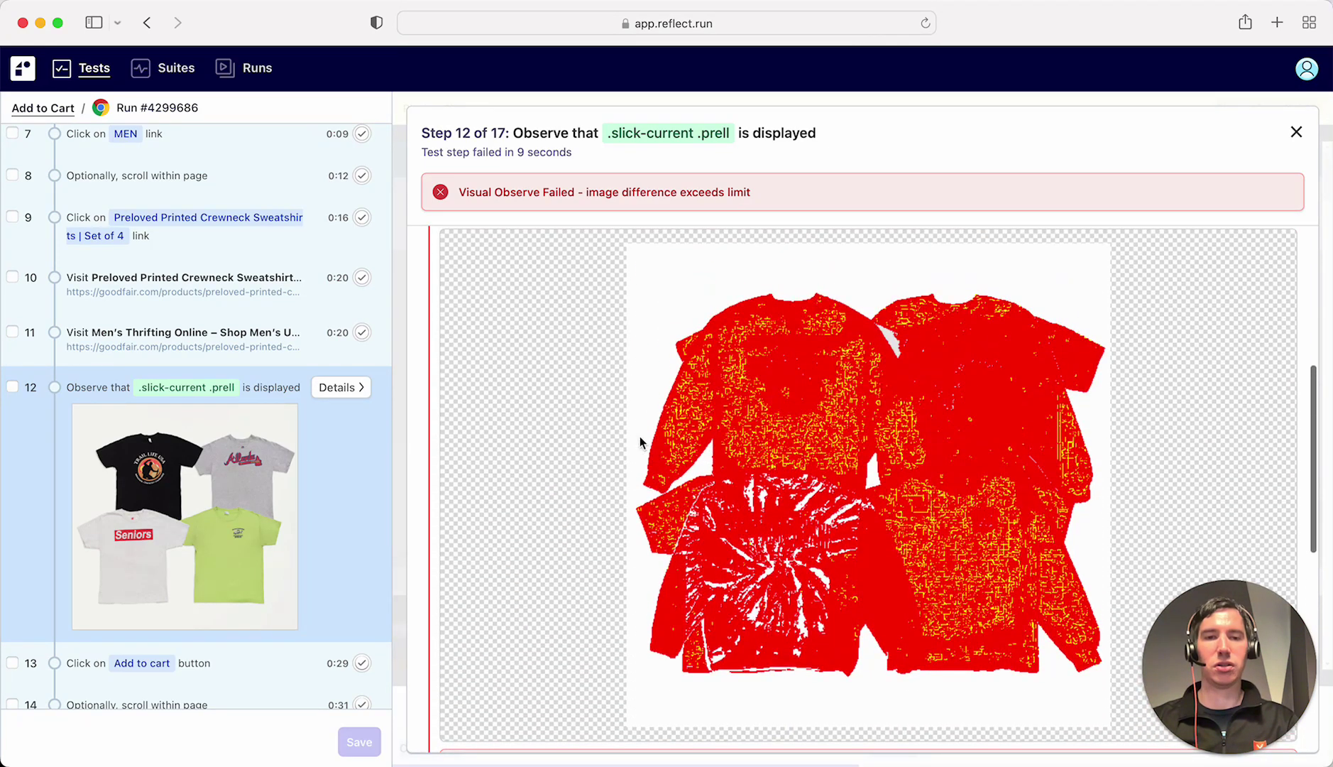
pyautogui.scroll(1, 584, 436)
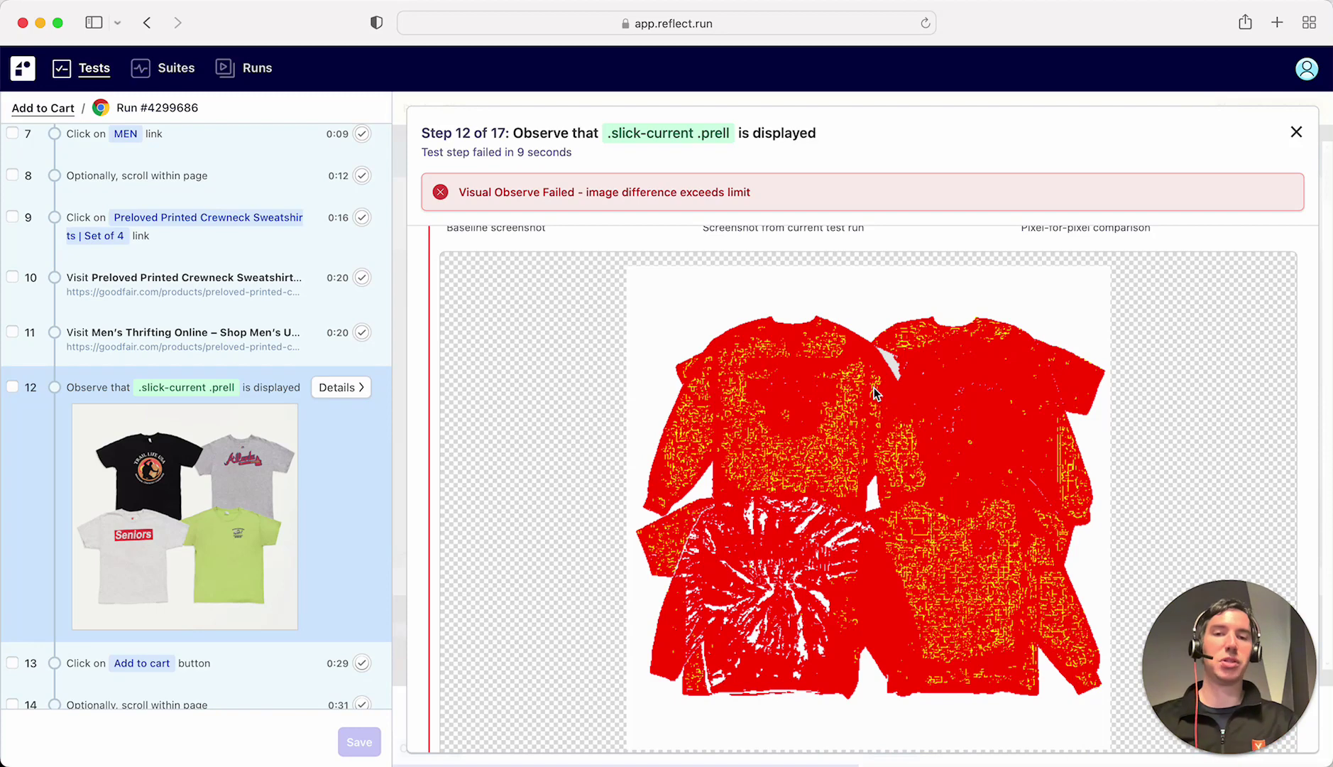
pyautogui.scroll(4, 876, 393)
# Compare step 12's Expected T-shirts, Actual sweatshirt and Delta images, down to the failure box.
pyautogui.click(490, 302)
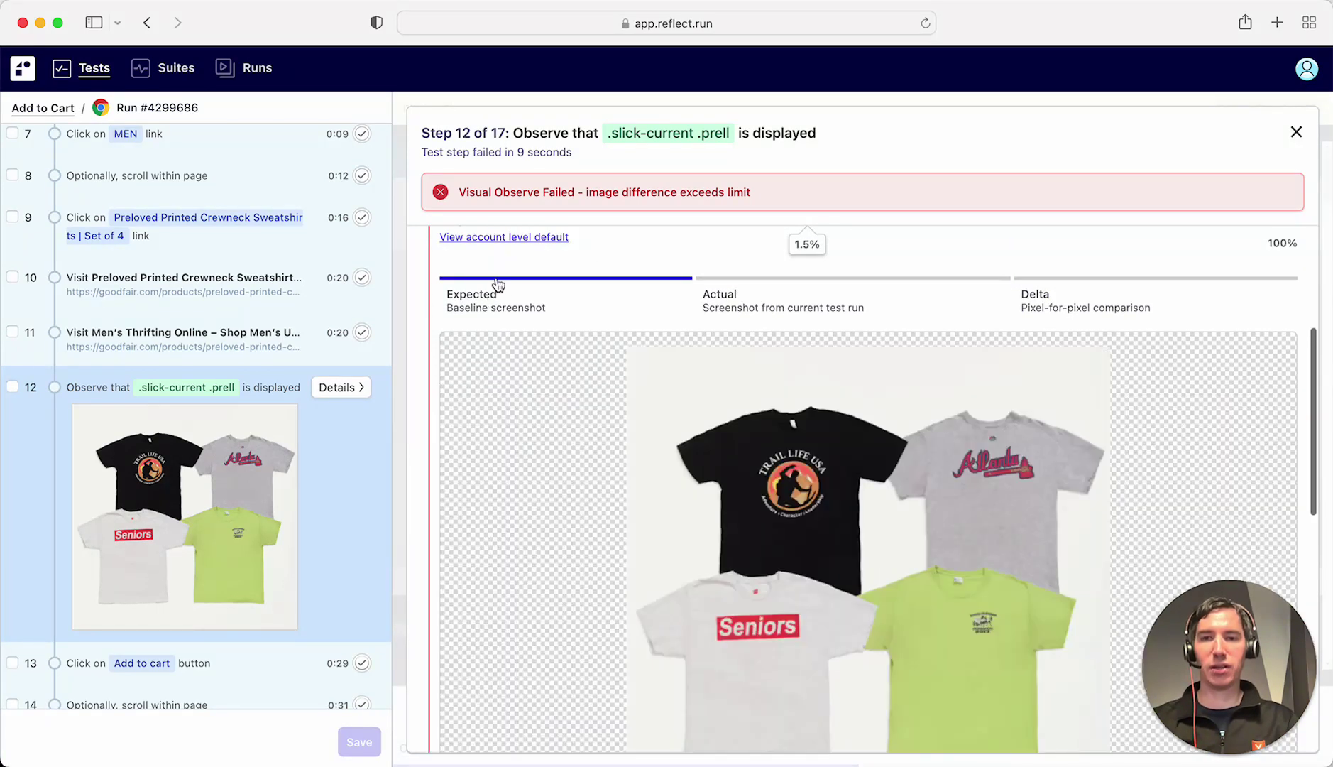
pyautogui.scroll(-1, 601, 493)
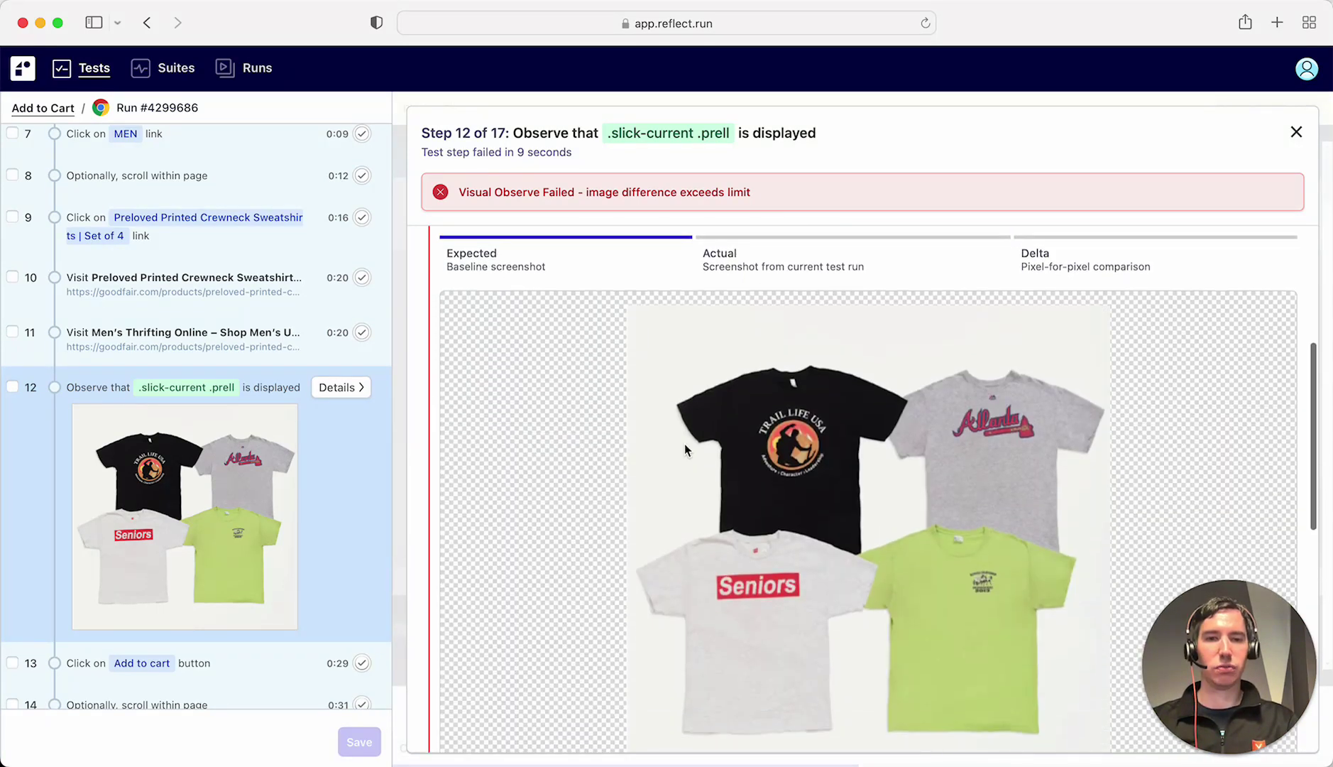
pyautogui.scroll(1, 594, 383)
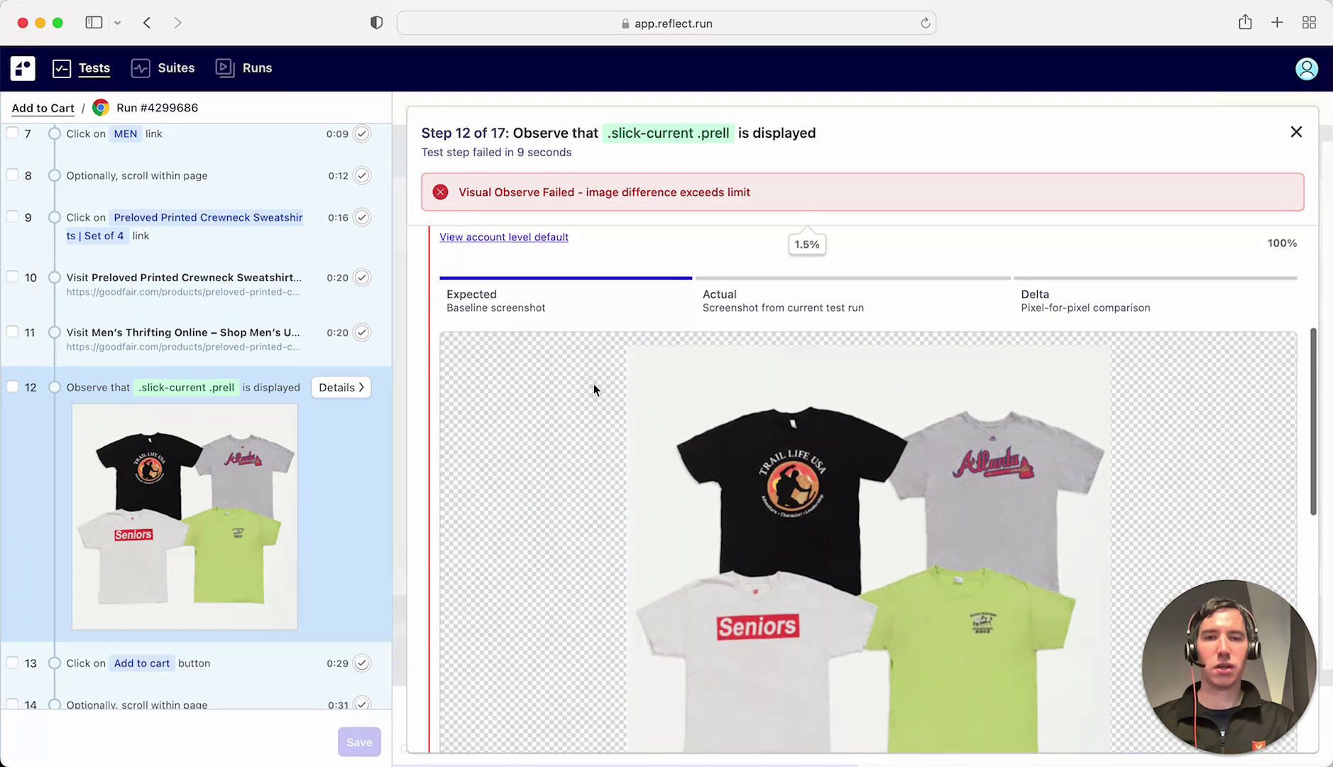
pyautogui.click(742, 304)
pyautogui.scroll(-2, 768, 515)
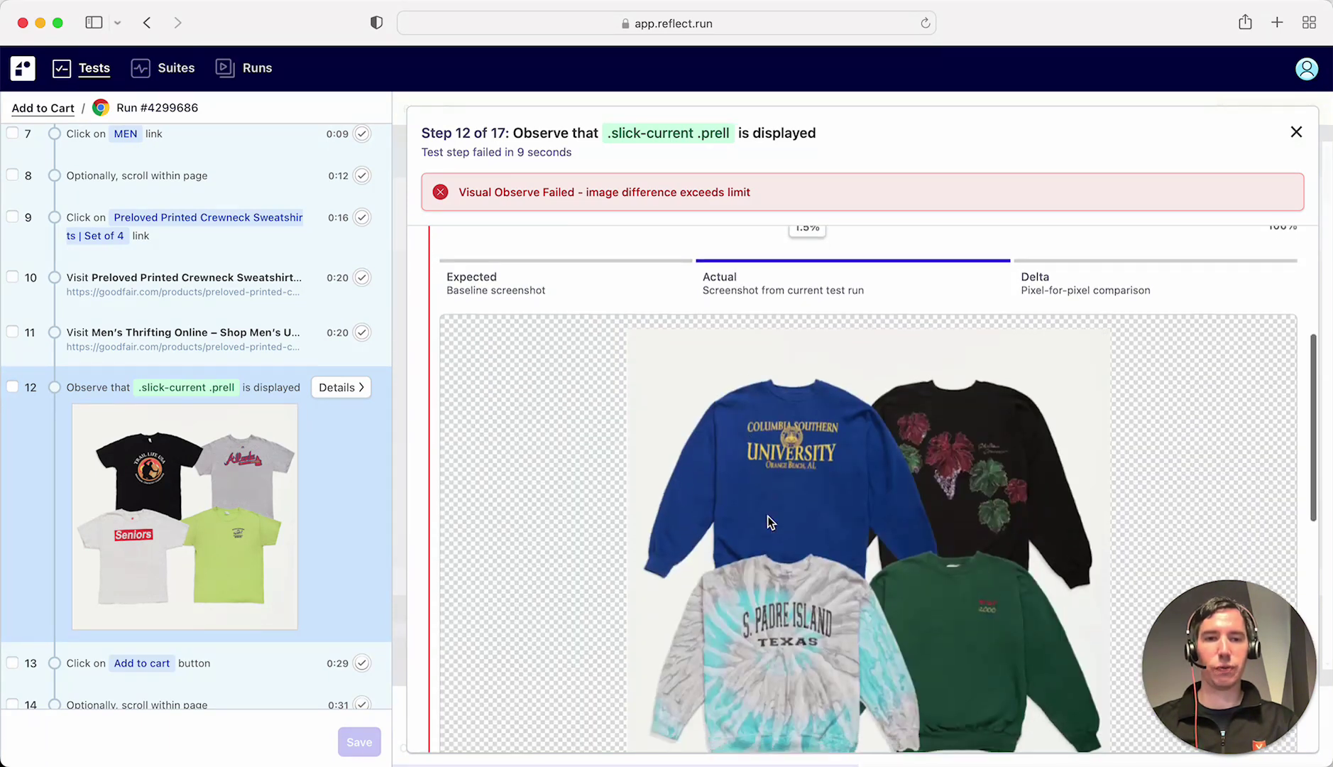
pyautogui.scroll(2, 768, 521)
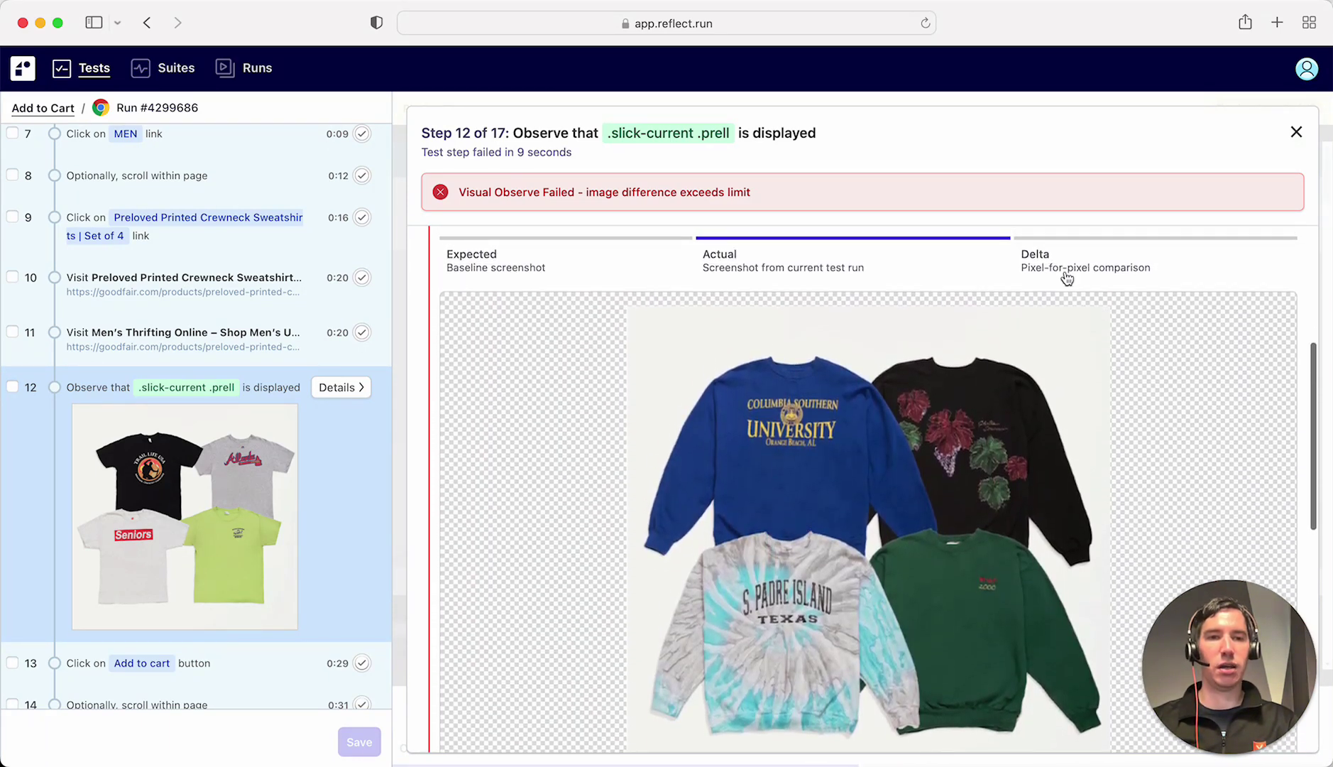
pyautogui.click(1067, 276)
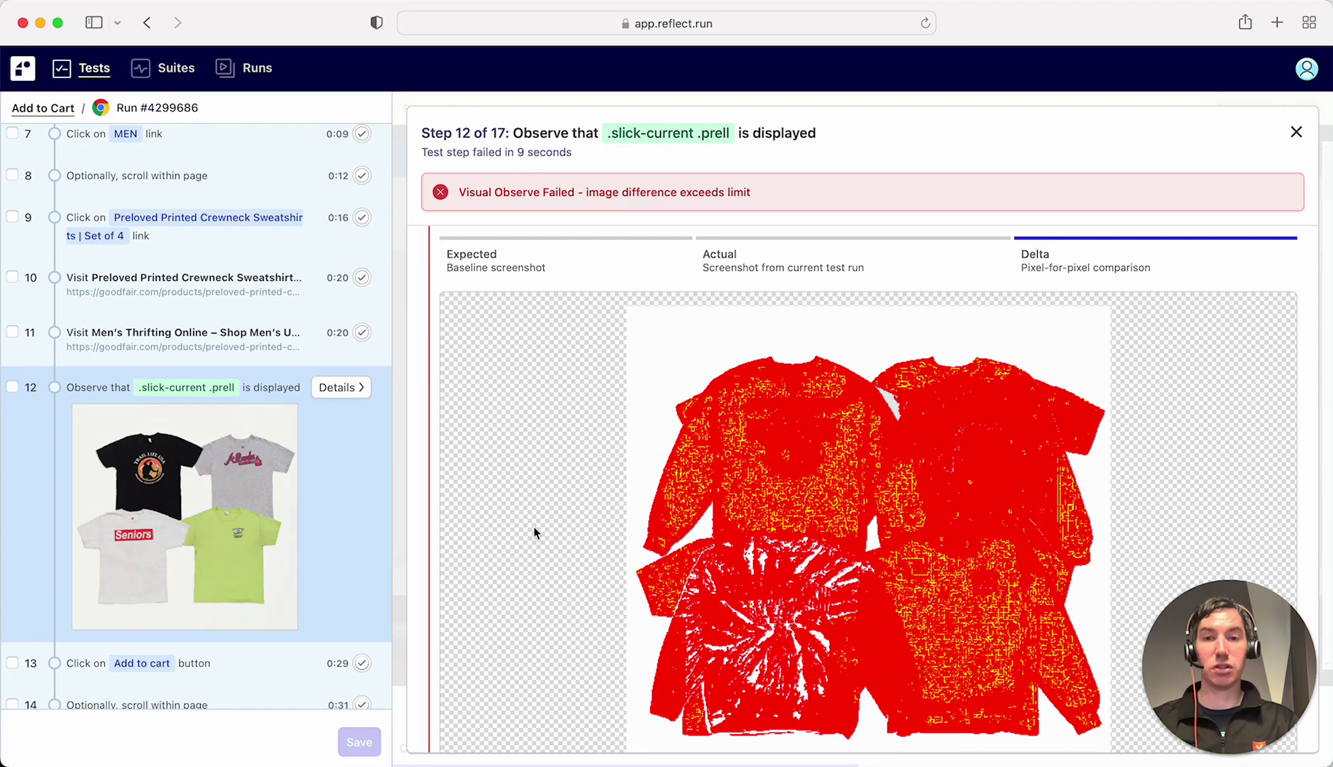
pyautogui.scroll(-2, 534, 531)
pyautogui.scroll(-10, 534, 531)
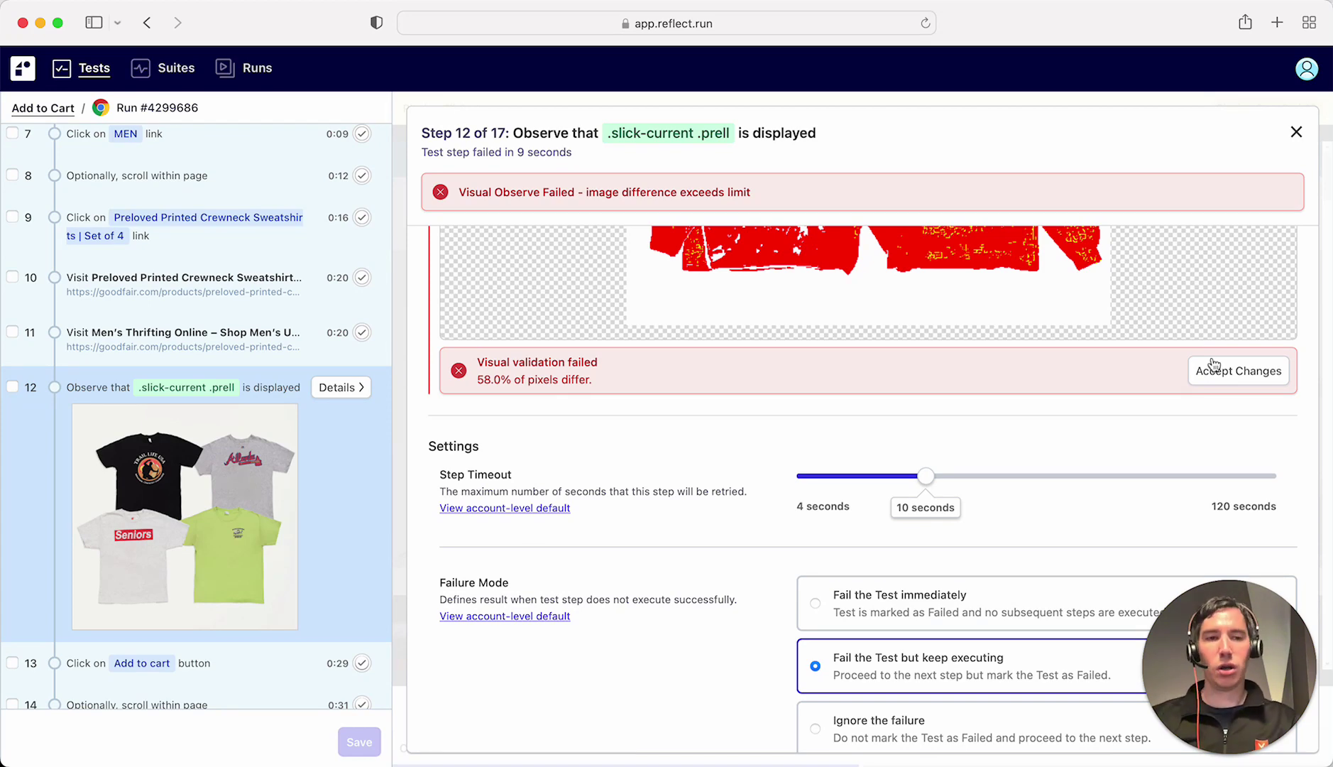
# Accept step 12's sweatshirt screenshot as the new expected baseline and recheck the Actual image.
pyautogui.click(1261, 375)
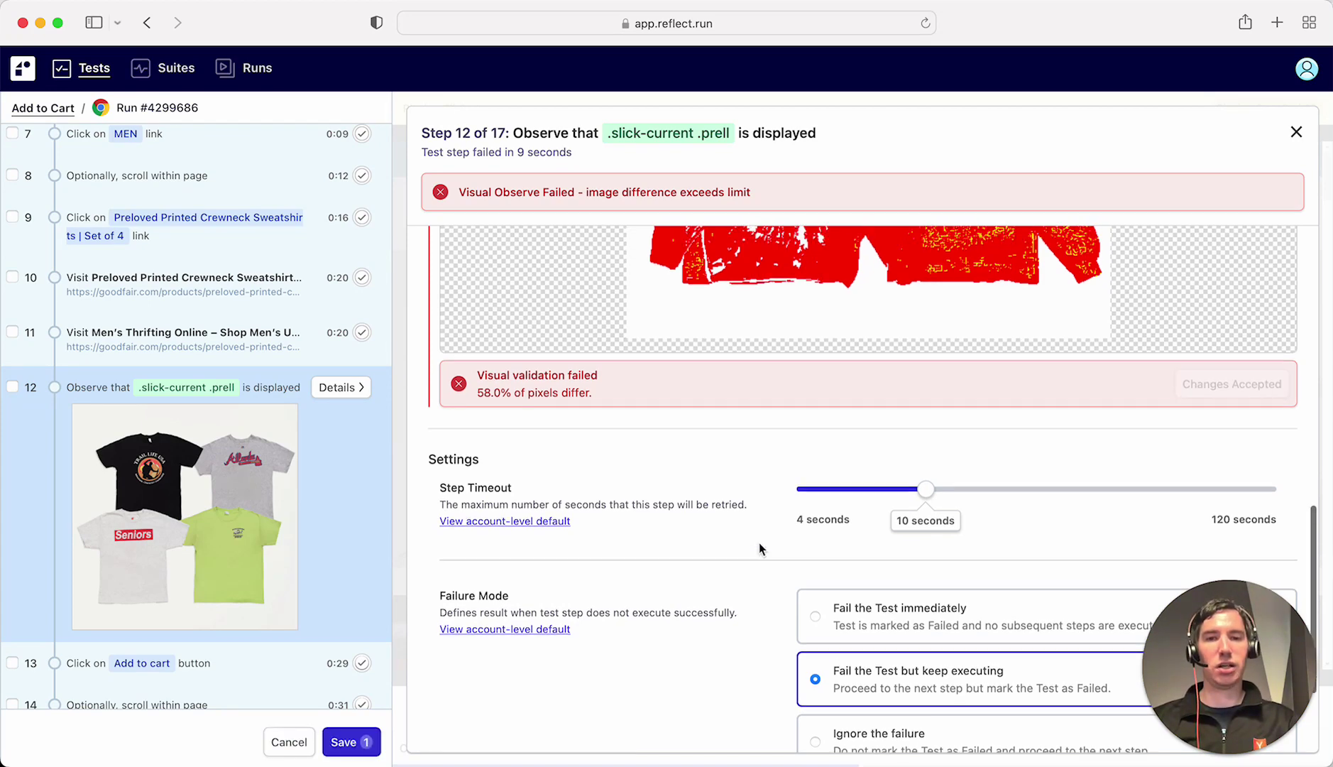
pyautogui.scroll(-10, 759, 543)
pyautogui.click(783, 302)
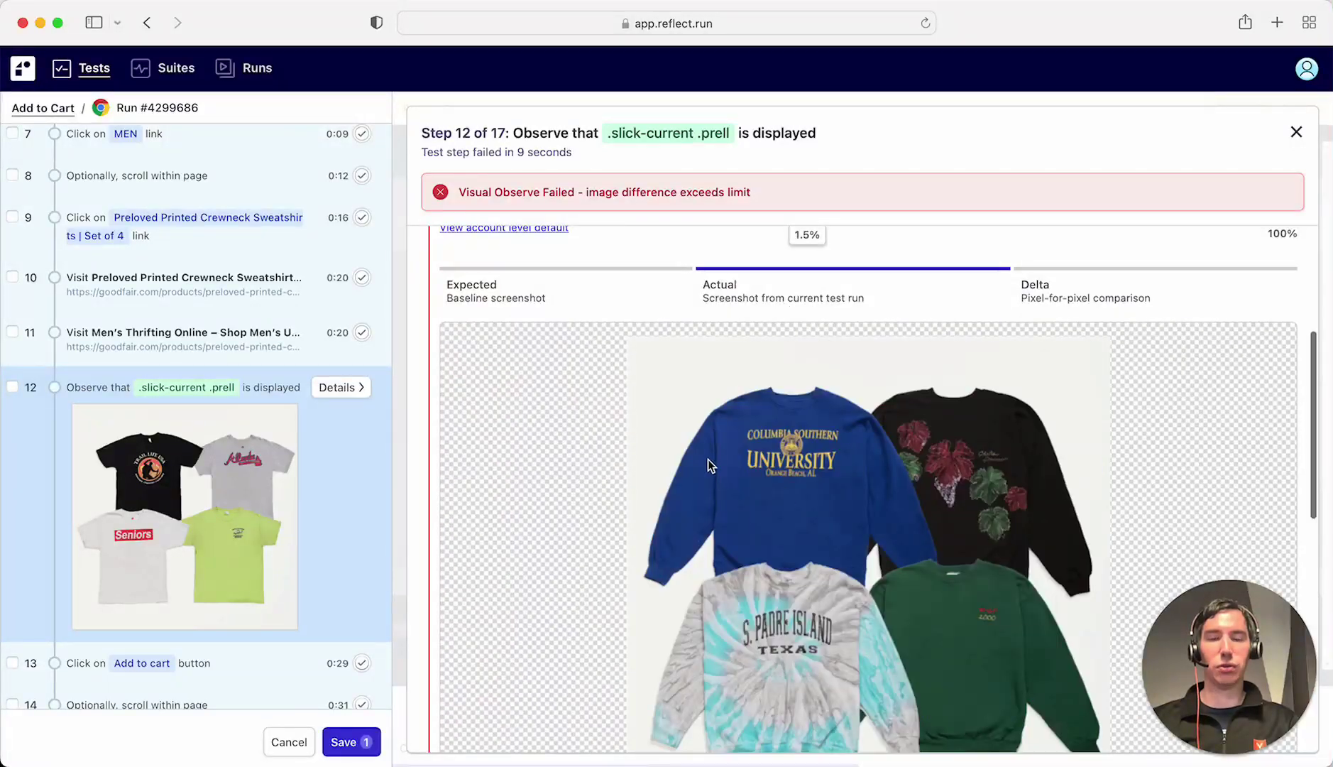
pyautogui.scroll(-3, 225, 450)
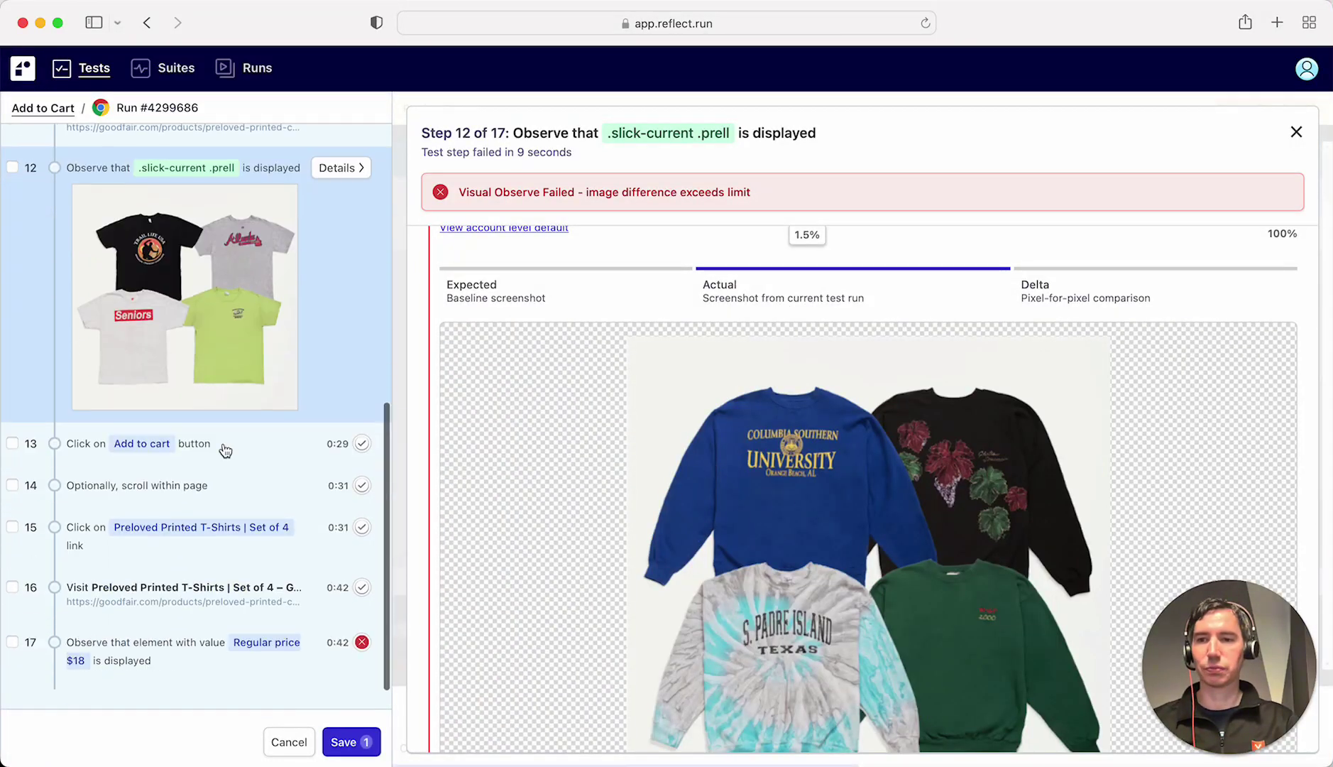
pyautogui.scroll(-1, 225, 449)
pyautogui.moveTo(223, 609)
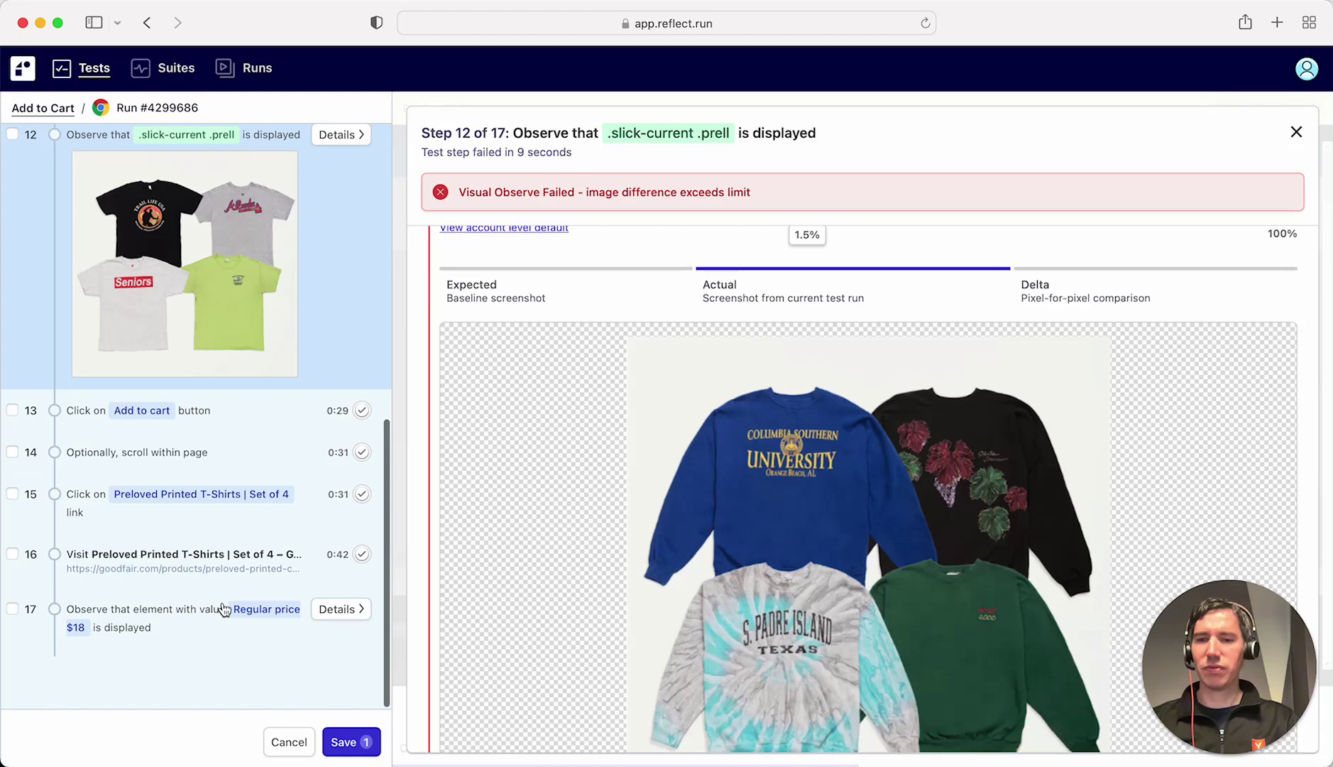
# Open step 17's failure details comparing expected 'Regular price $18' with captured 'Regular price $34'.
pyautogui.click(335, 614)
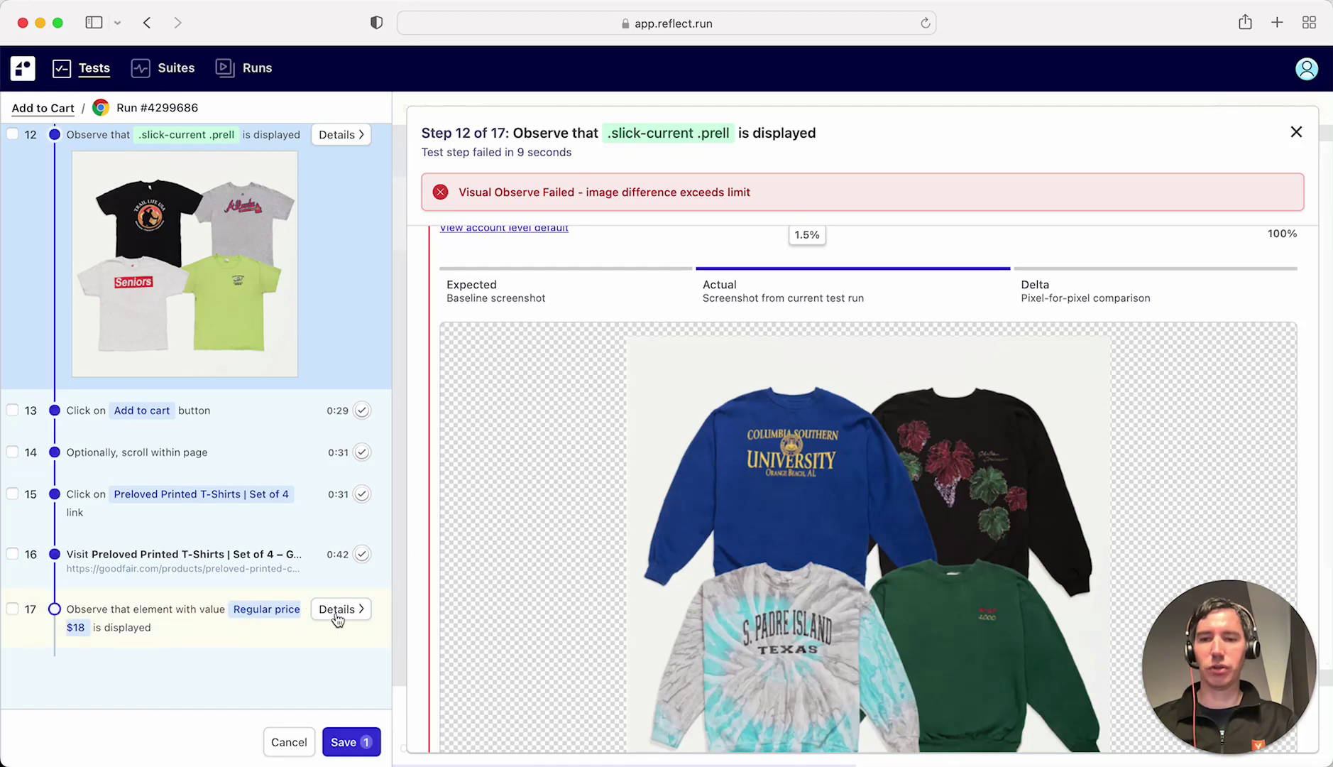
pyautogui.click(337, 611)
pyautogui.scroll(-5, 642, 517)
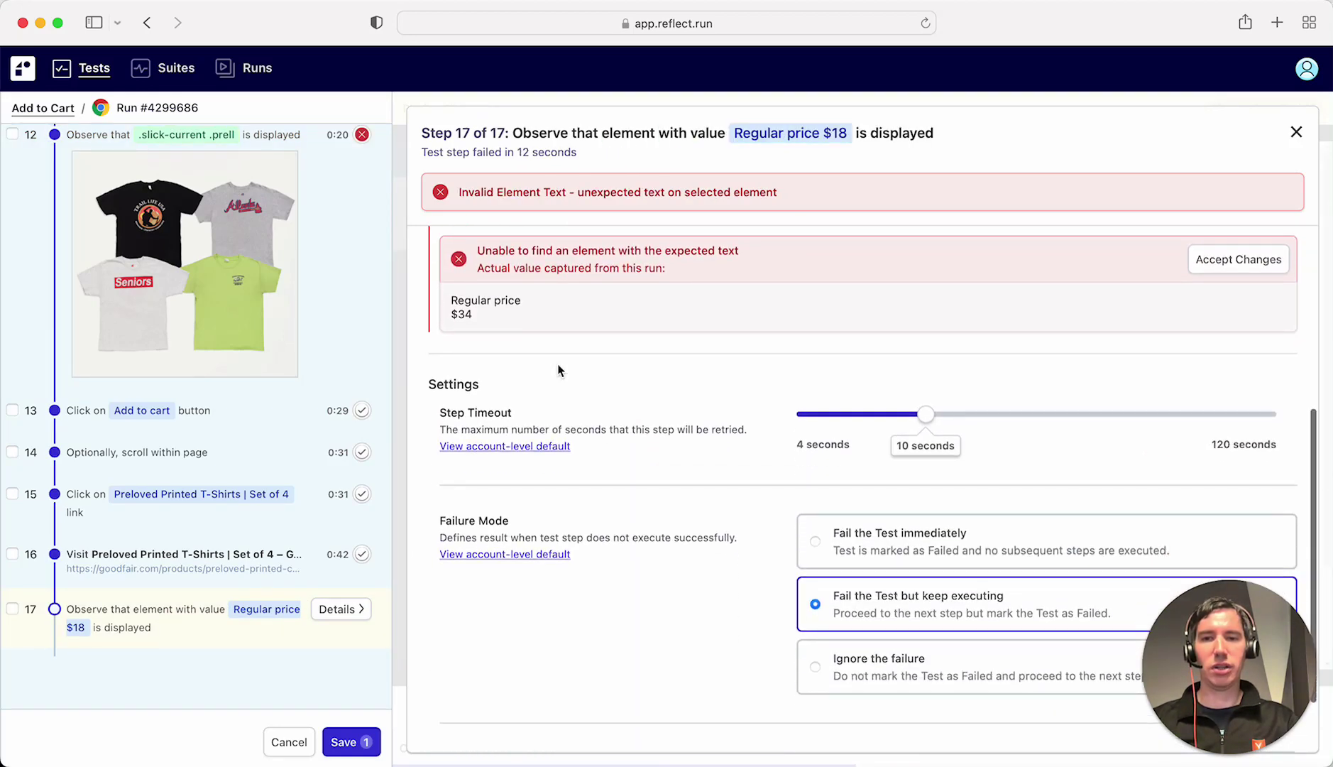
pyautogui.scroll(3, 557, 369)
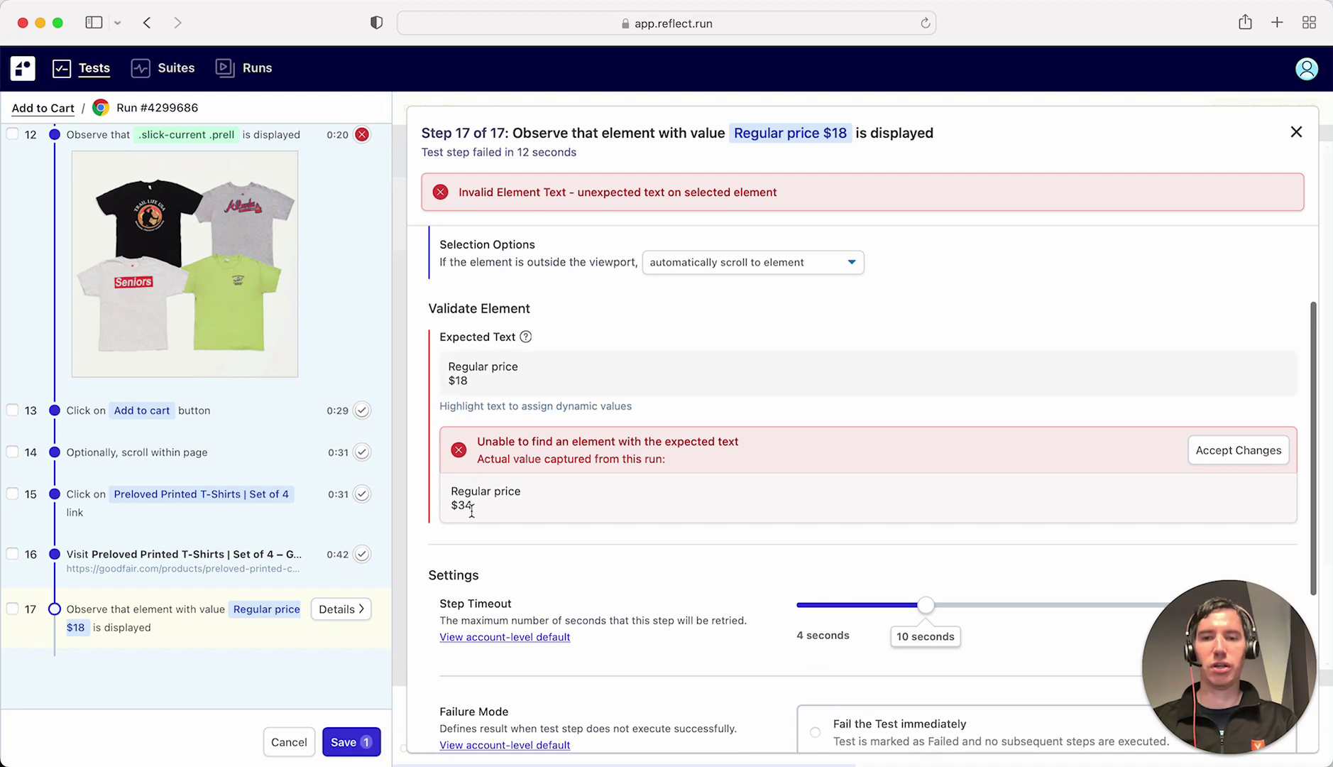
pyautogui.scroll(3, 533, 404)
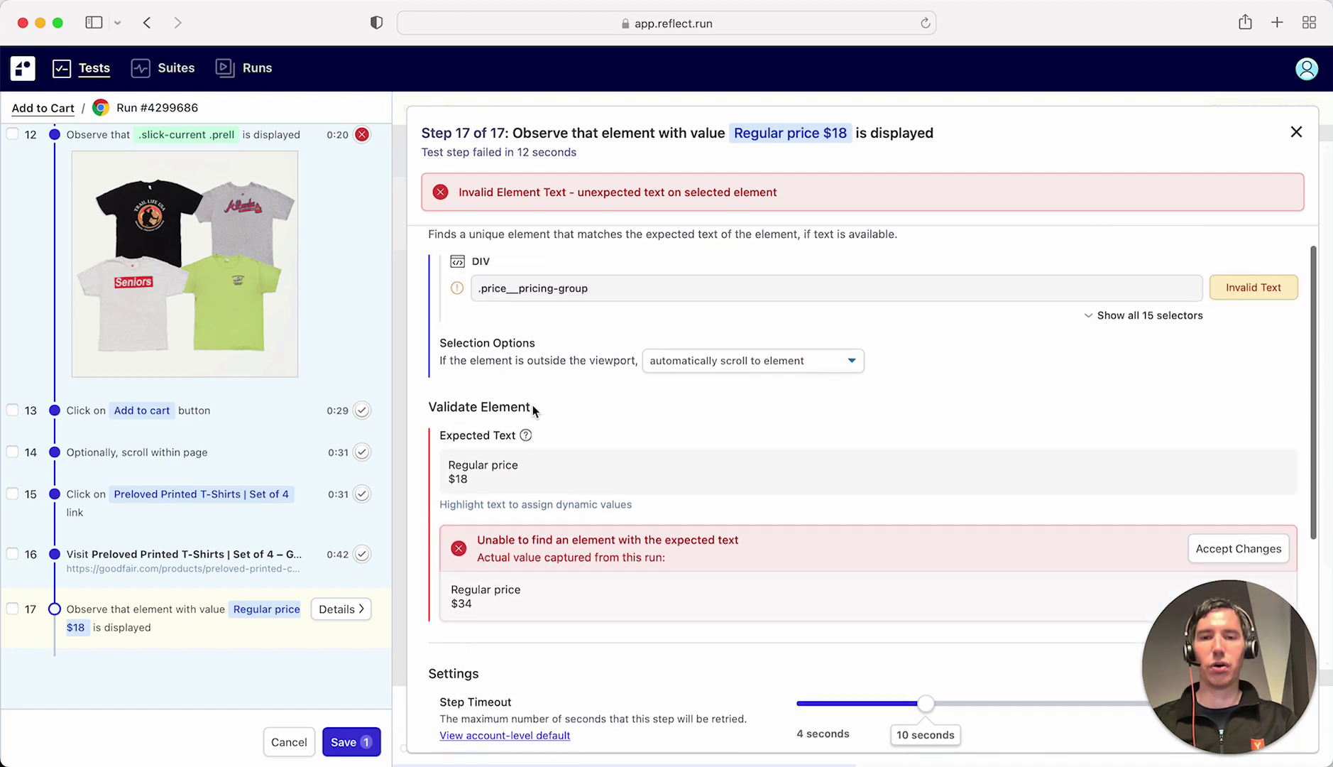
pyautogui.scroll(-3, 592, 517)
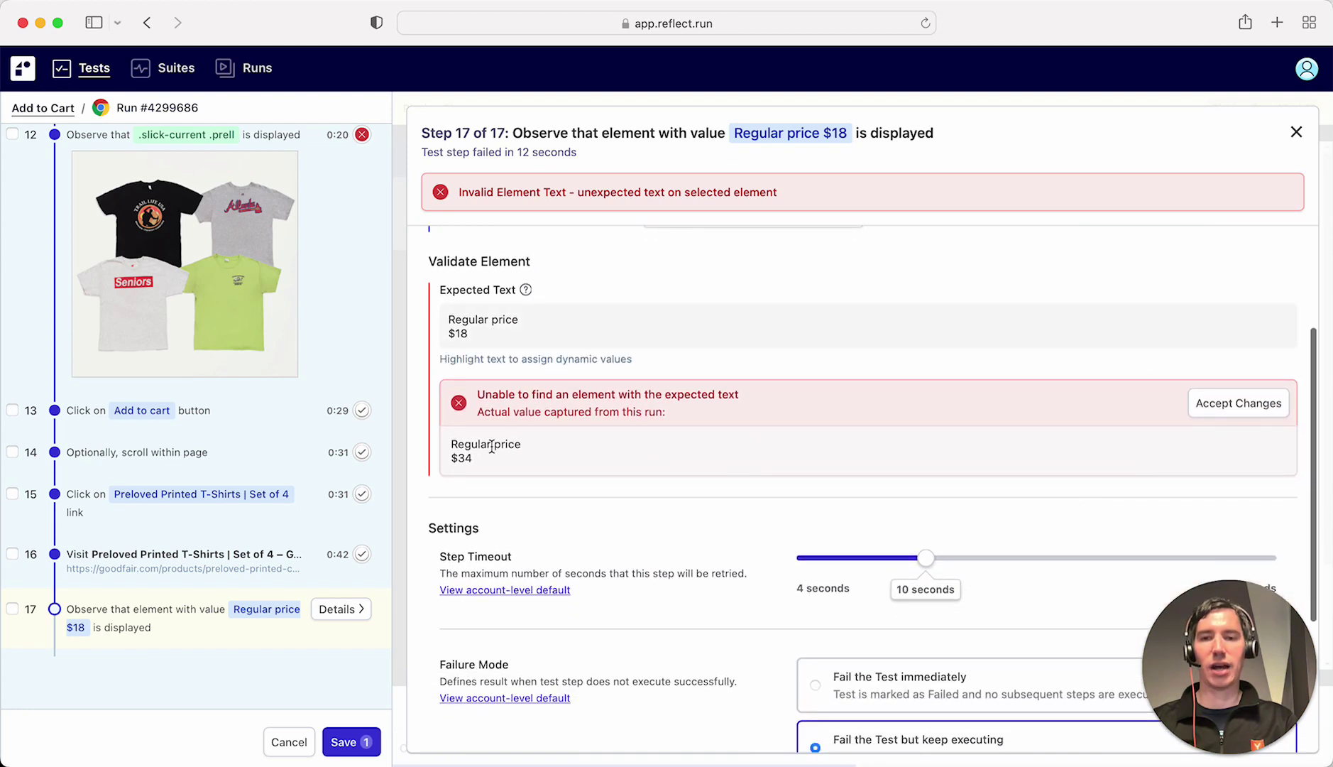
# Accept 'Regular price $34' as step 17's expected text, leaving two unsaved changes.
pyautogui.click(1243, 403)
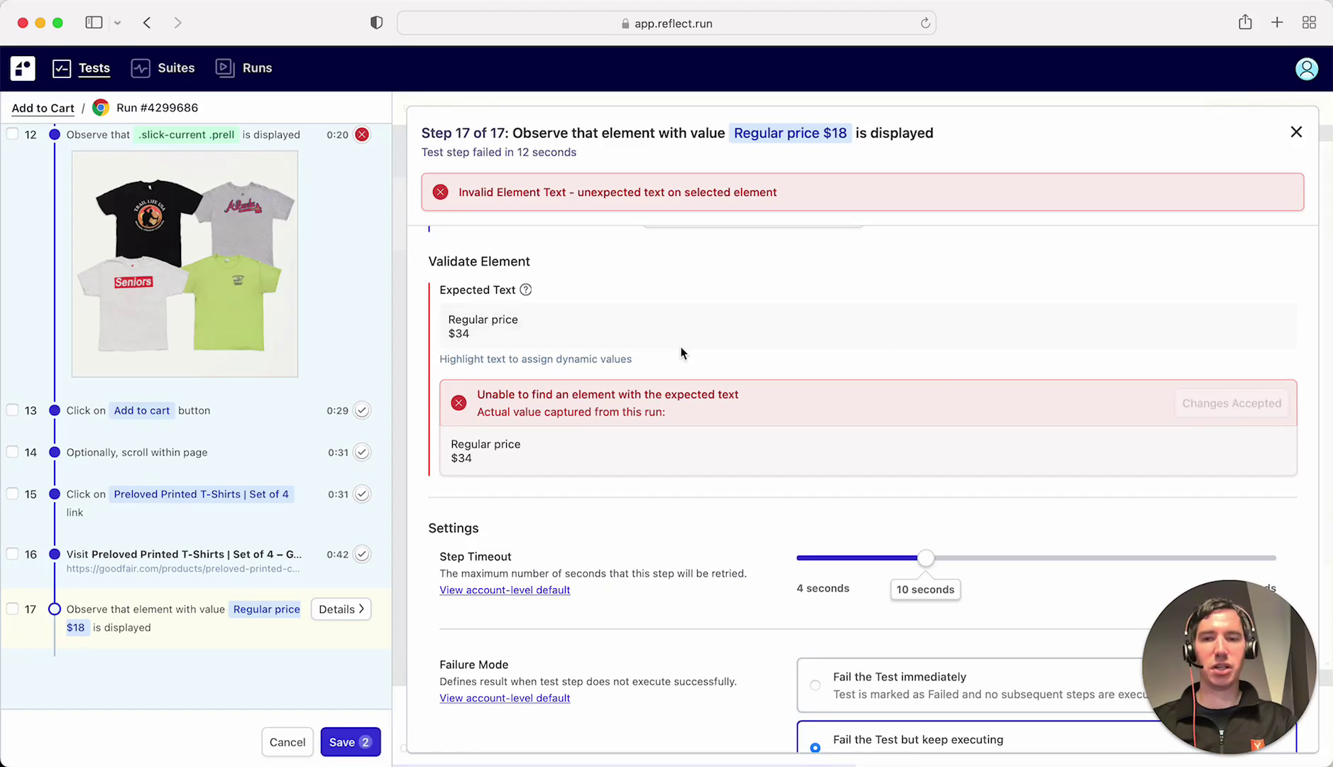
pyautogui.scroll(5, 615, 308)
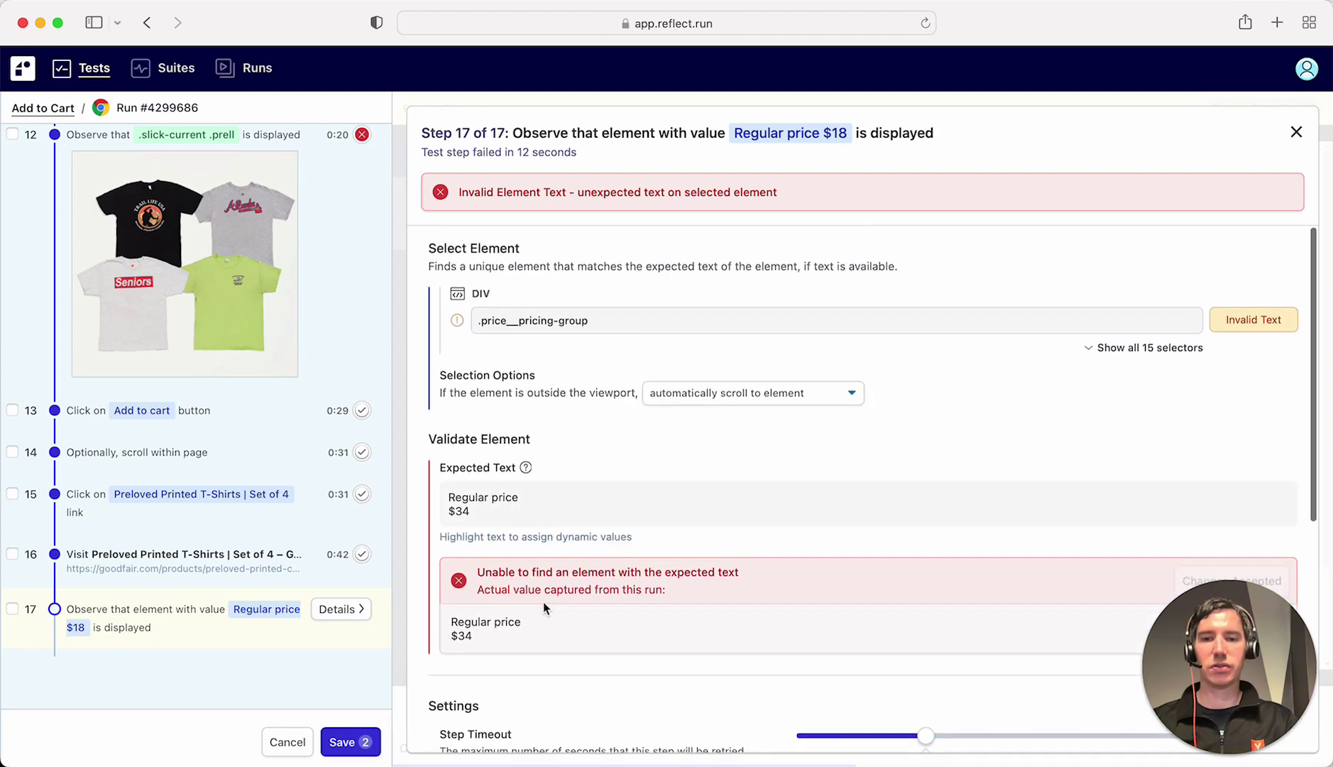
pyautogui.scroll(10, 168, 361)
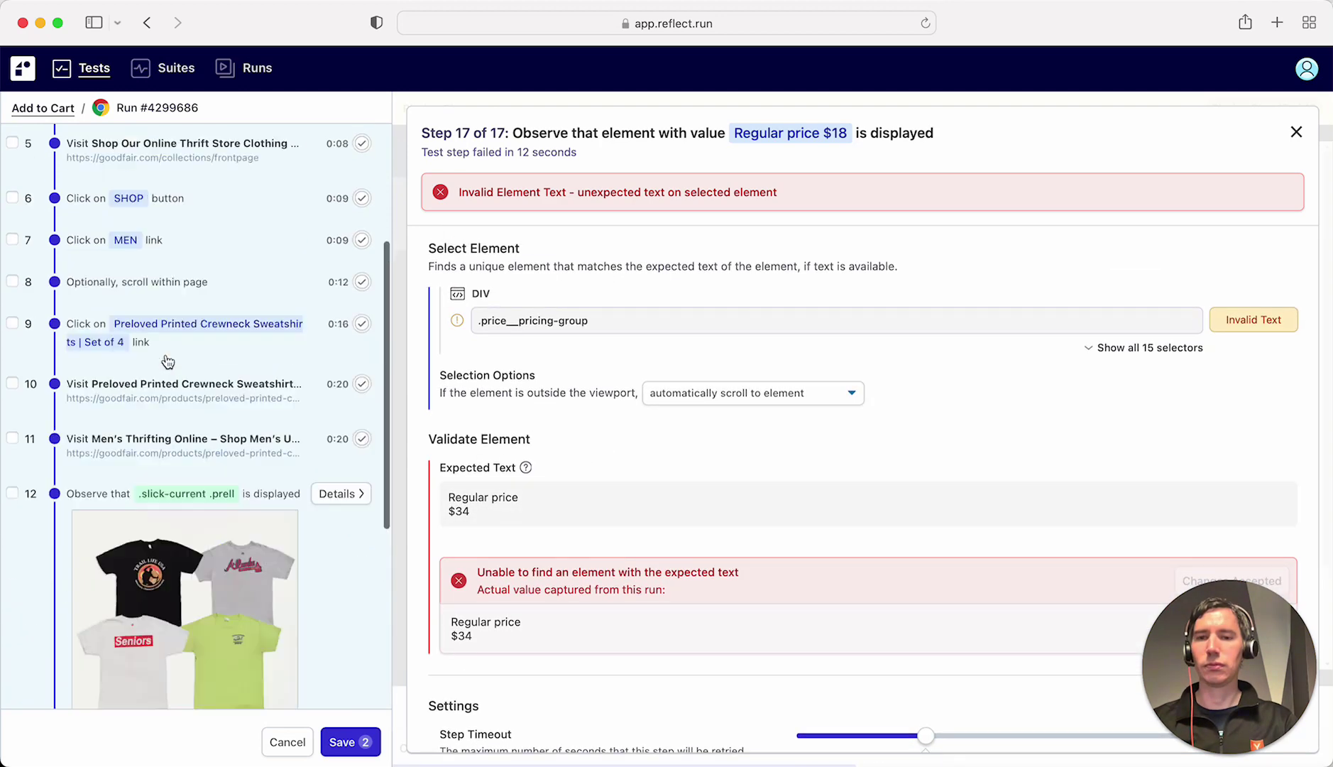
pyautogui.moveTo(167, 361)
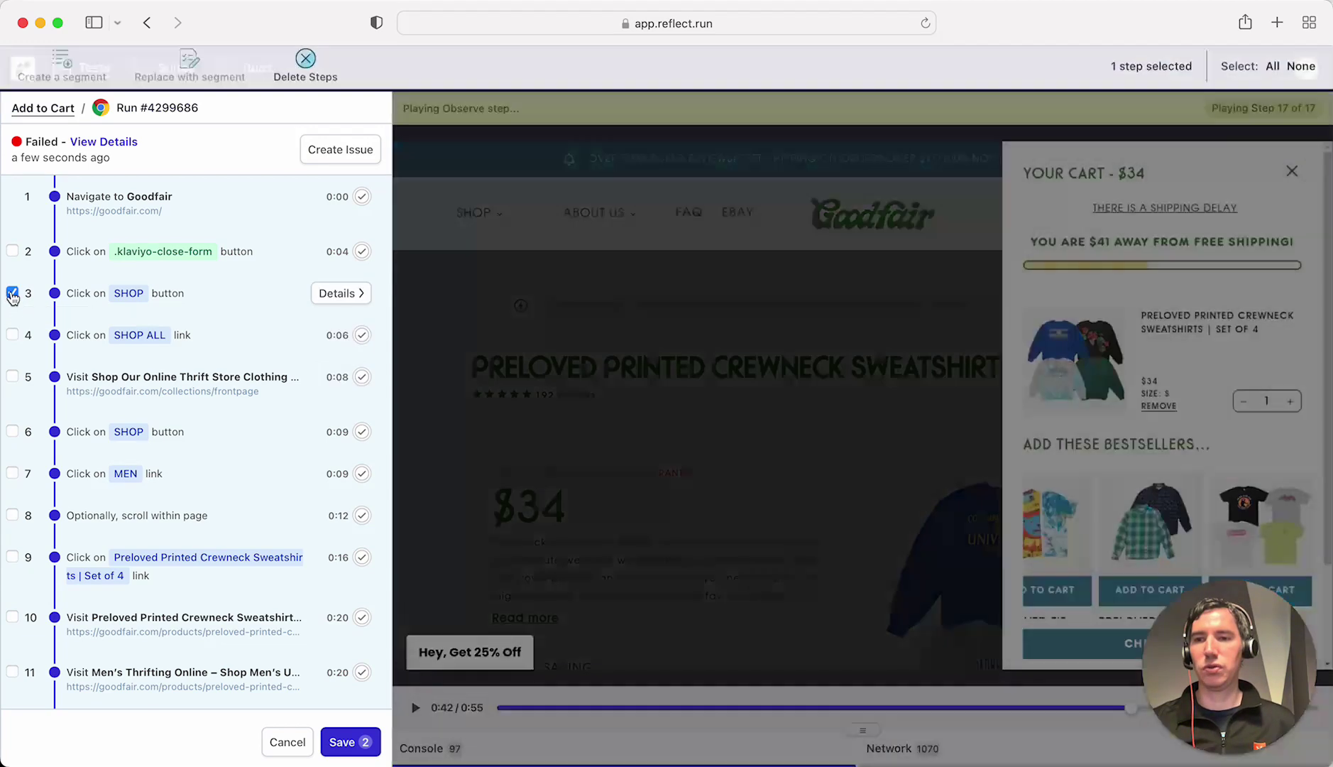
# Delete steps 3–5: the SHOP, SHOP ALL and collection-visit steps.
pyautogui.click(12, 293)
pyautogui.click(12, 335)
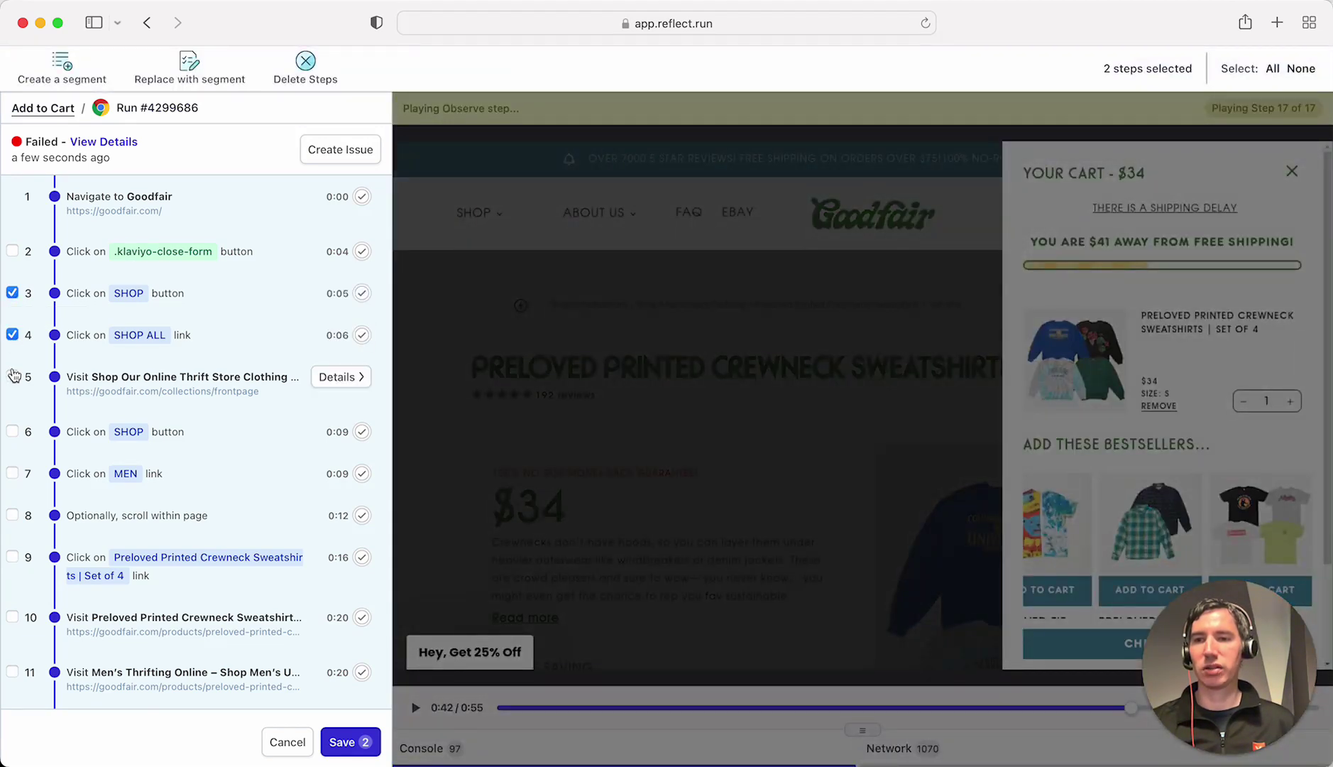
pyautogui.click(12, 376)
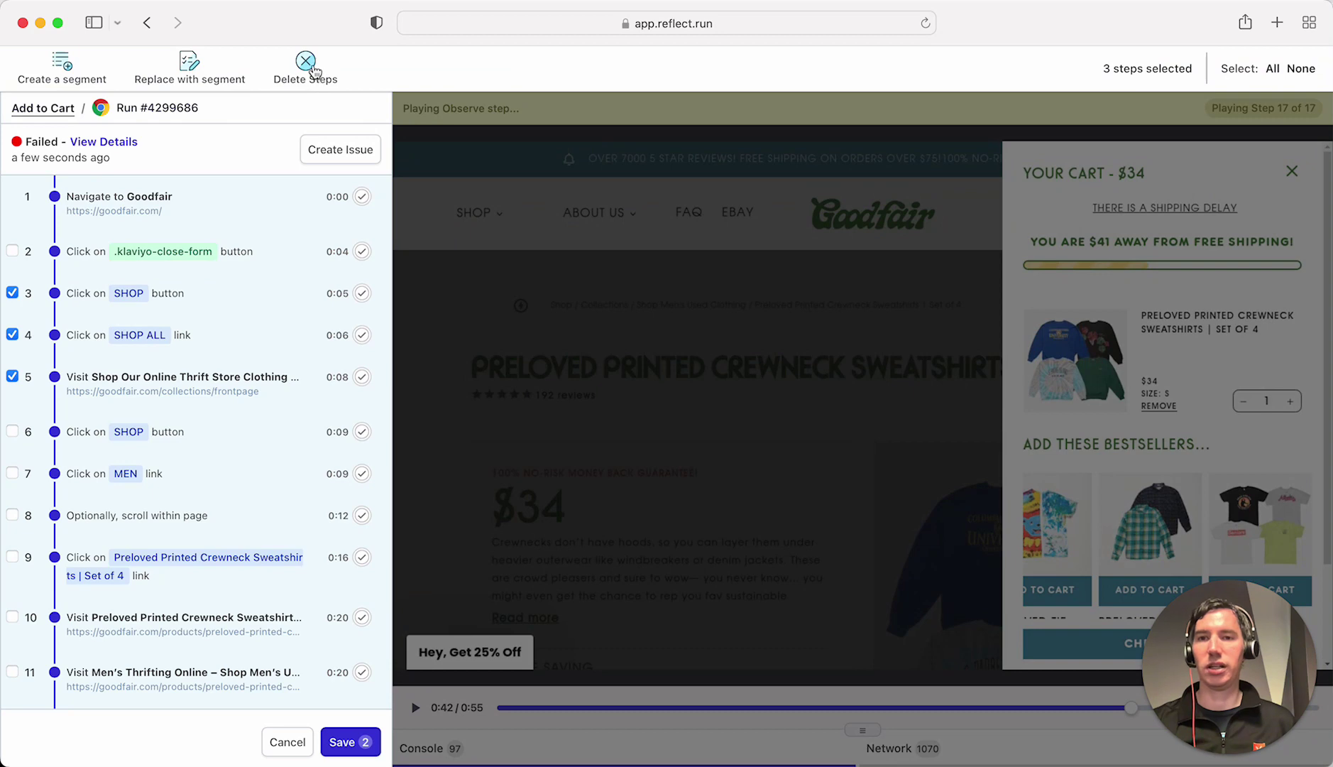
pyautogui.click(306, 65)
# Save the edited Add to Cart test and go to its test page.
pyautogui.moveTo(200, 473)
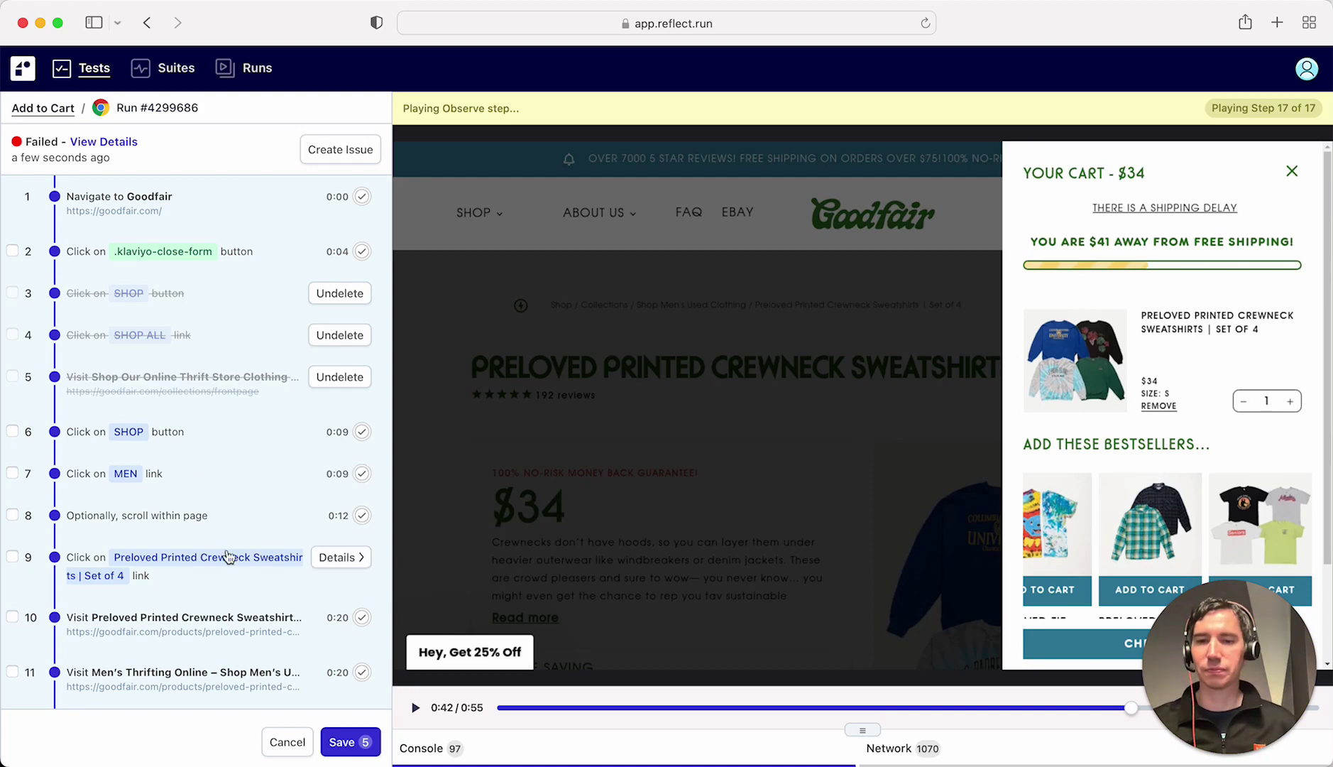
pyautogui.scroll(-5, 226, 557)
pyautogui.click(348, 743)
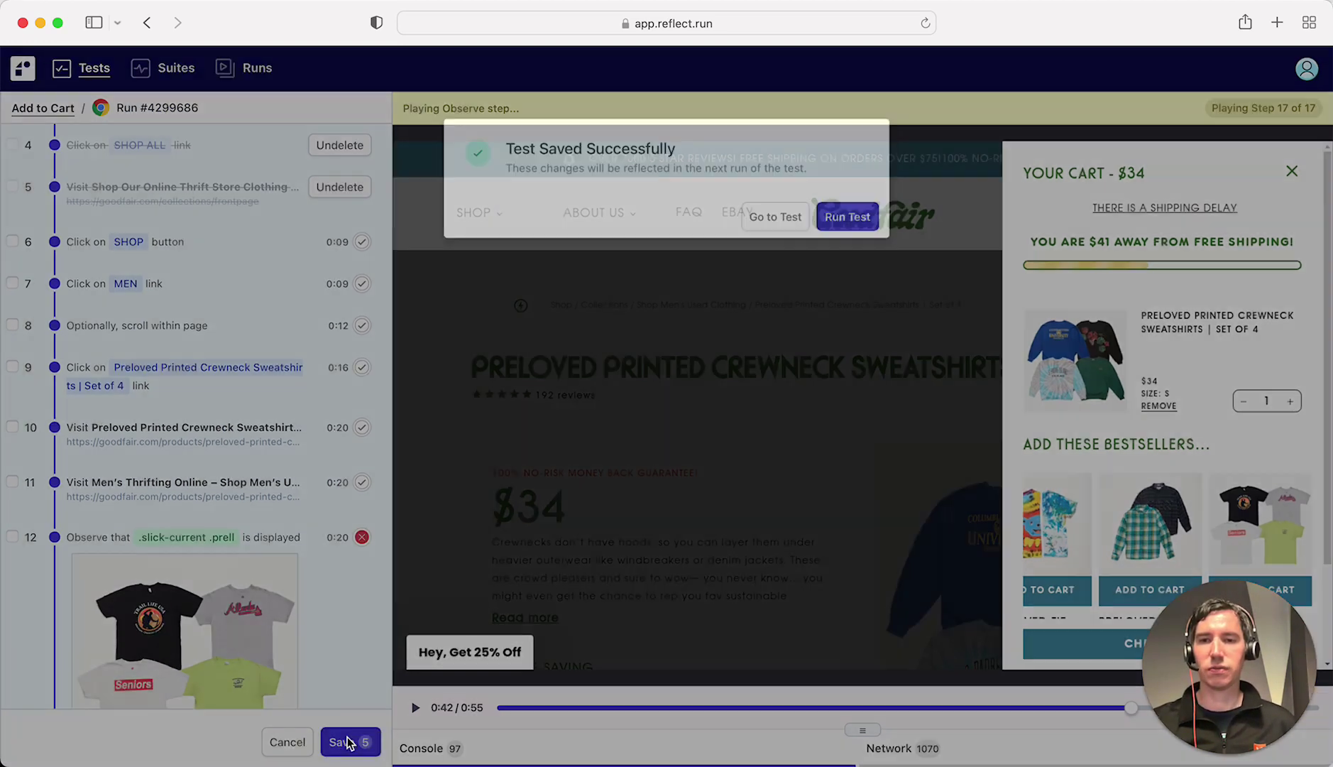
pyautogui.click(788, 231)
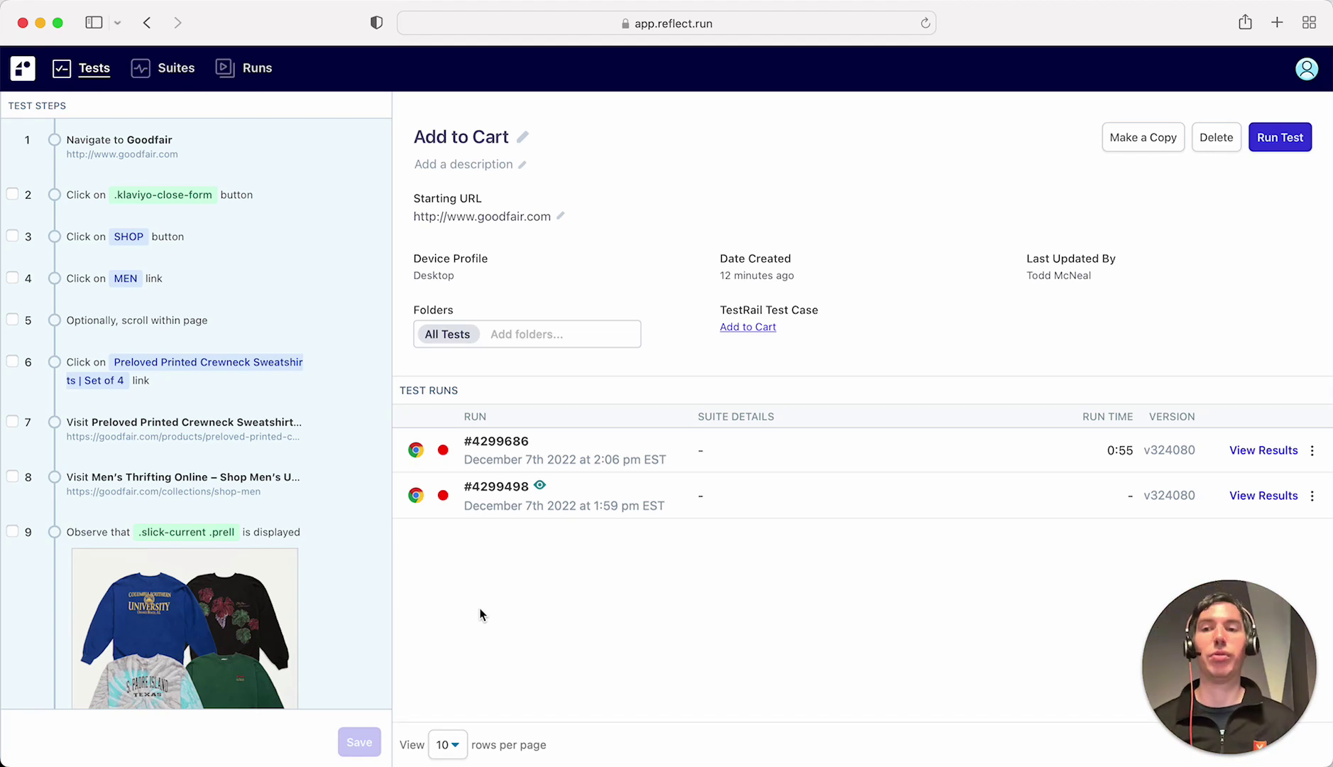
# Scroll the Add to Cart test's 14-step list to review steps 9–14.
pyautogui.scroll(-5, 229, 484)
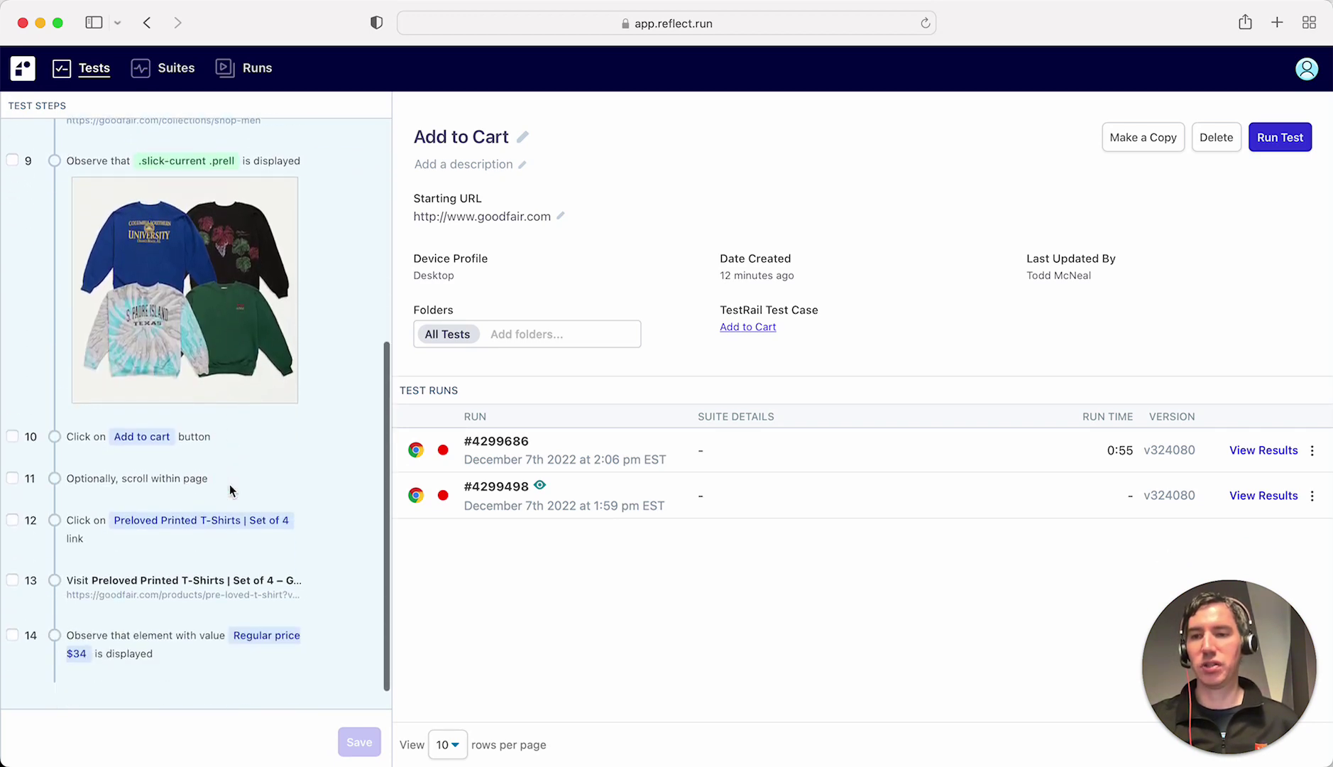
pyautogui.moveTo(39, 392)
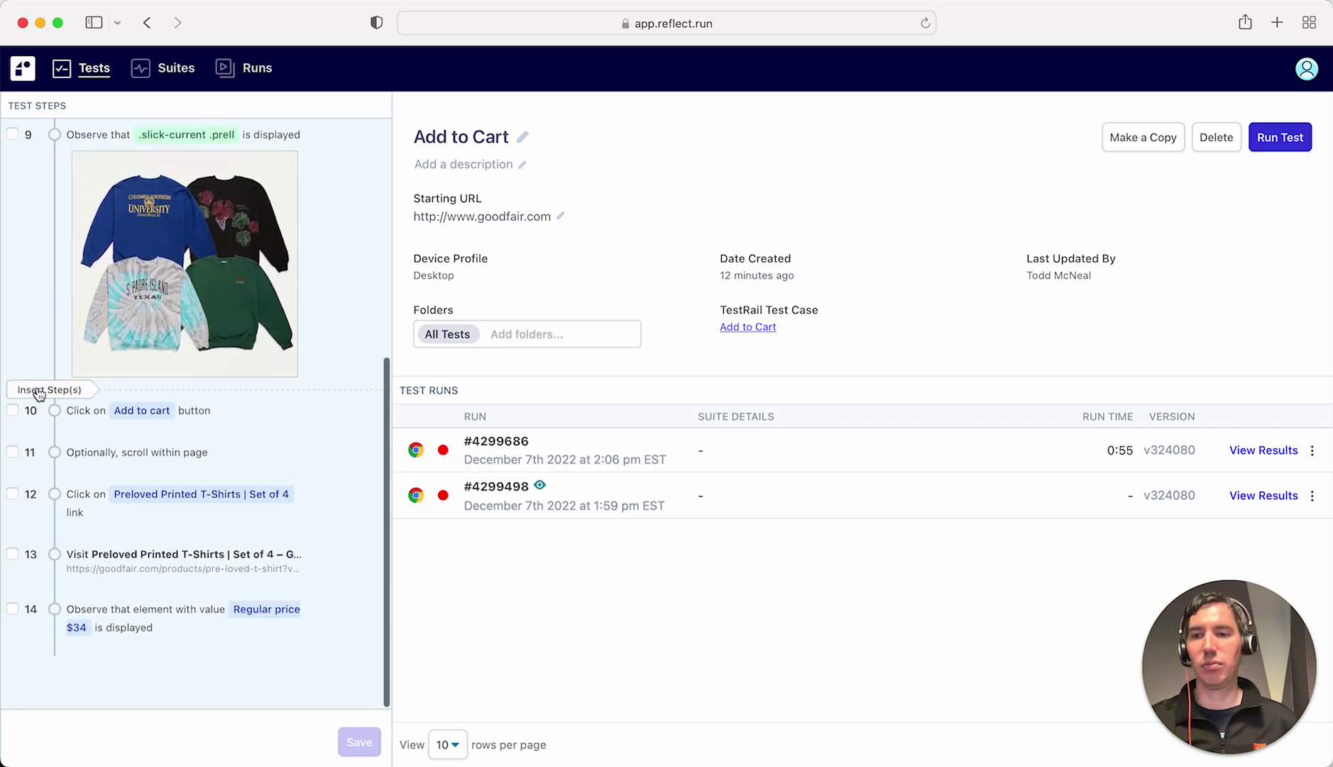
pyautogui.moveTo(41, 436)
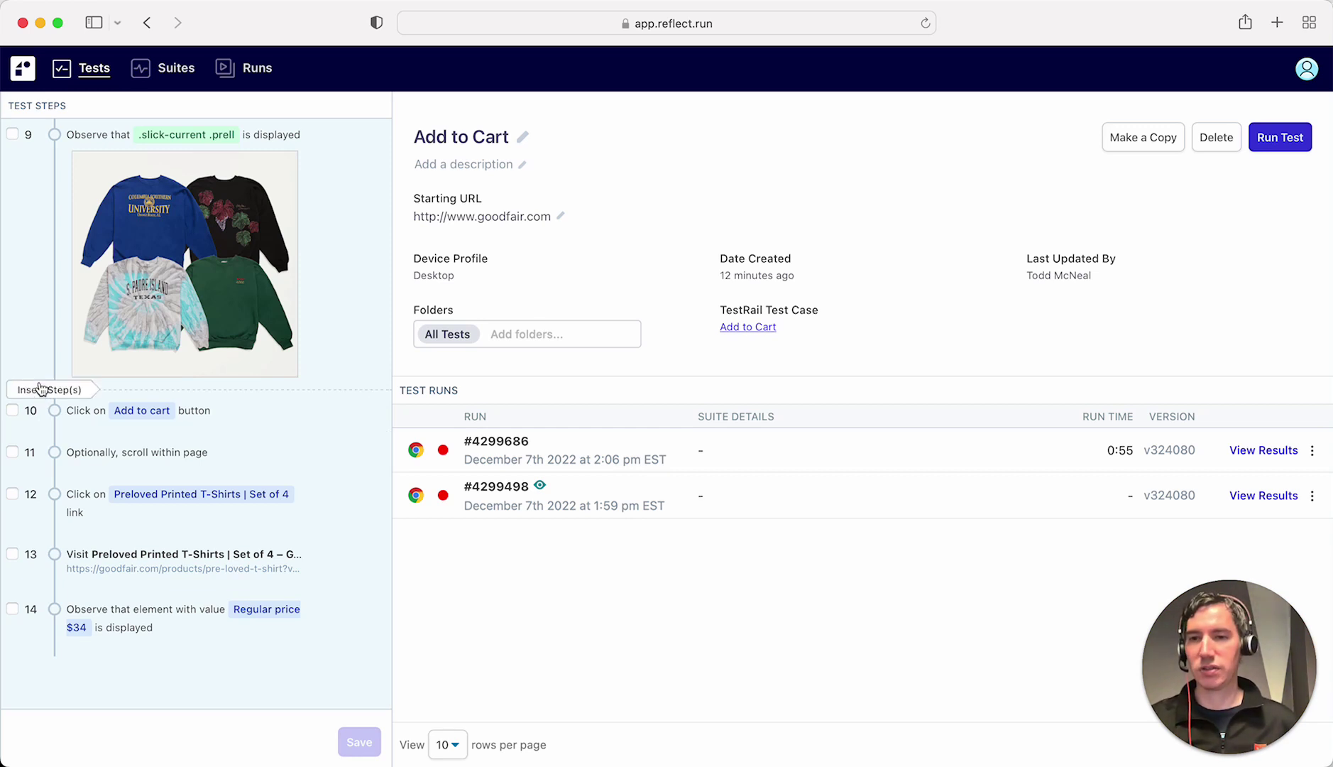
pyautogui.scroll(4, 40, 389)
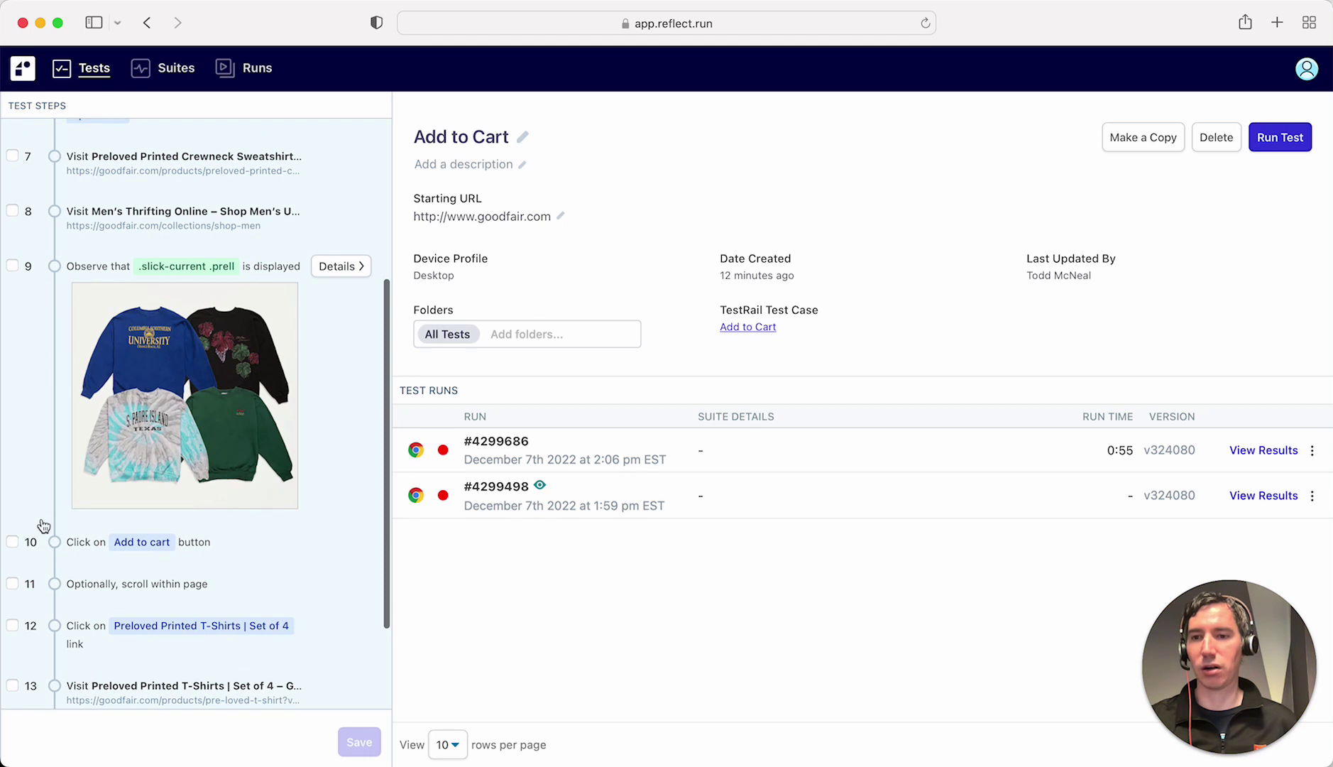
pyautogui.moveTo(39, 523)
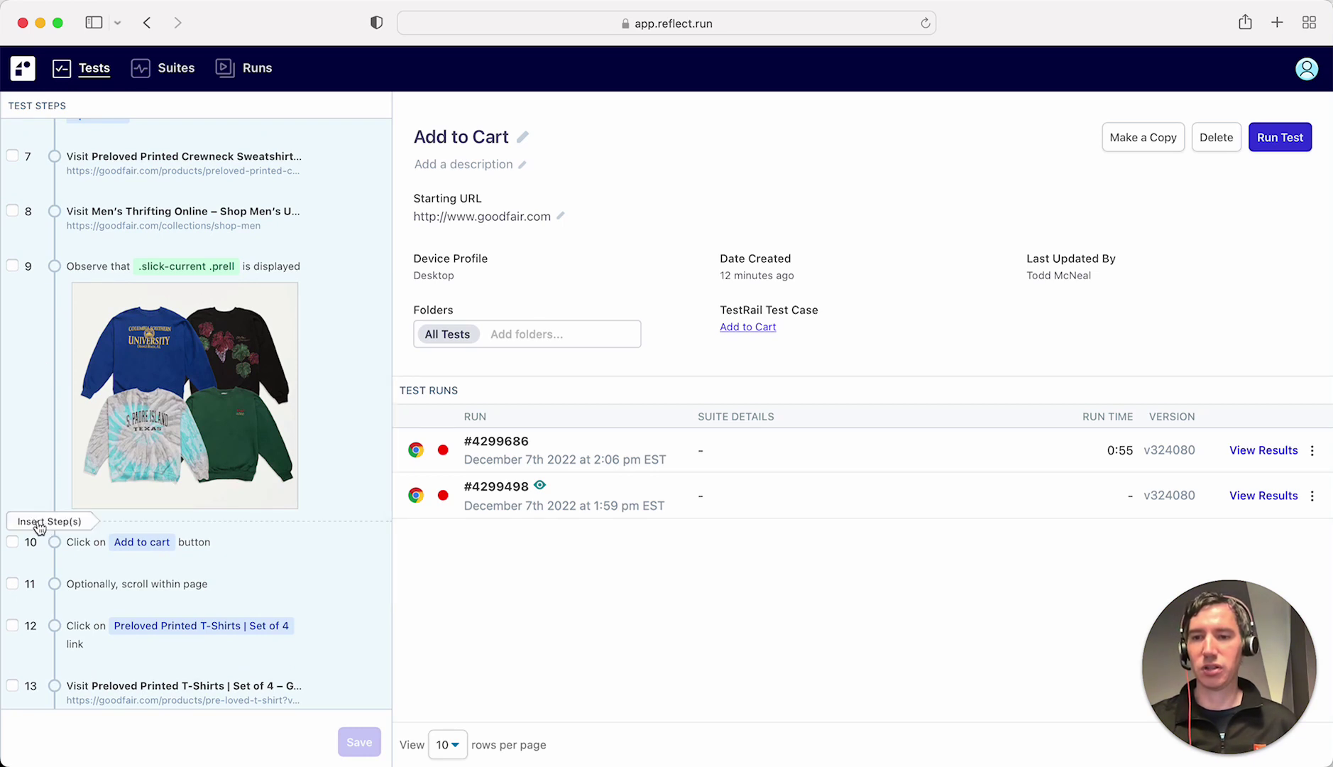
# Re-record the test from just before step 10's Add to cart, pausing on the sweatshirt page.
pyautogui.click(32, 522)
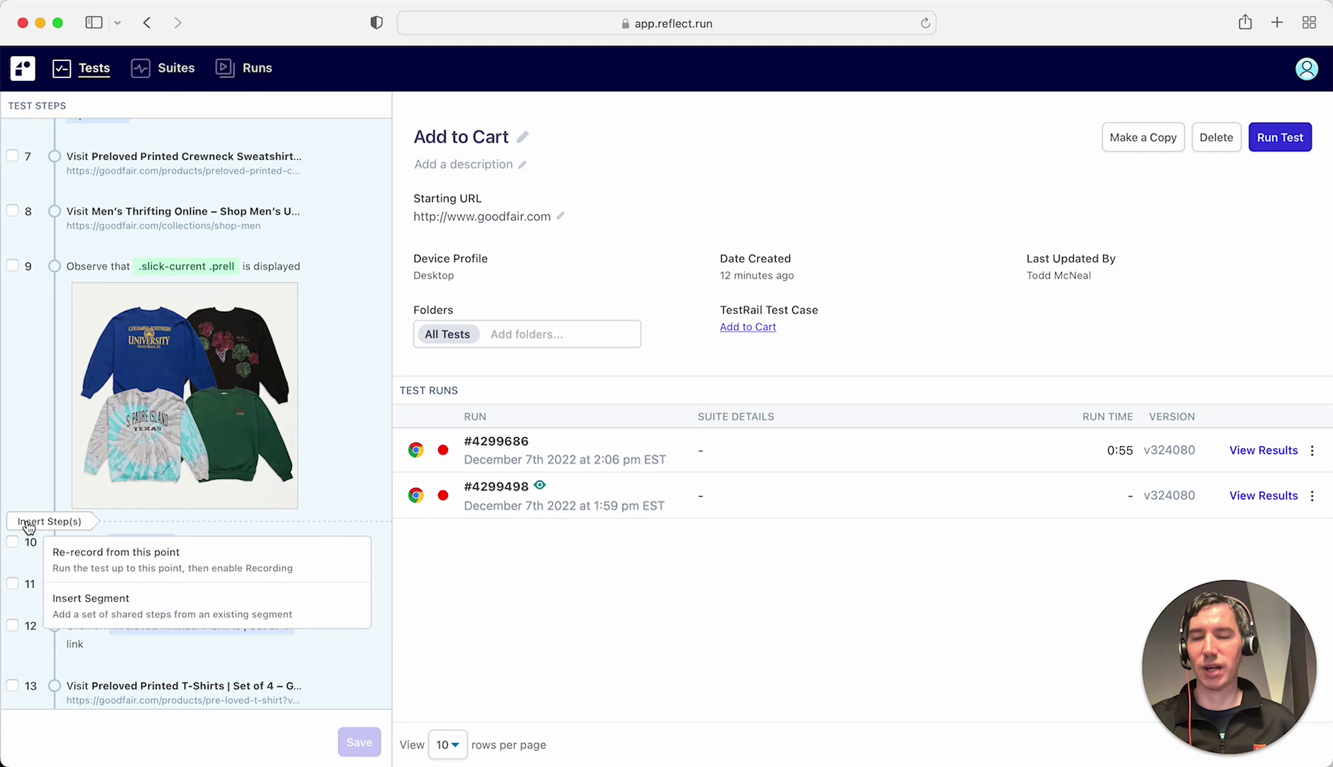
pyautogui.click(137, 558)
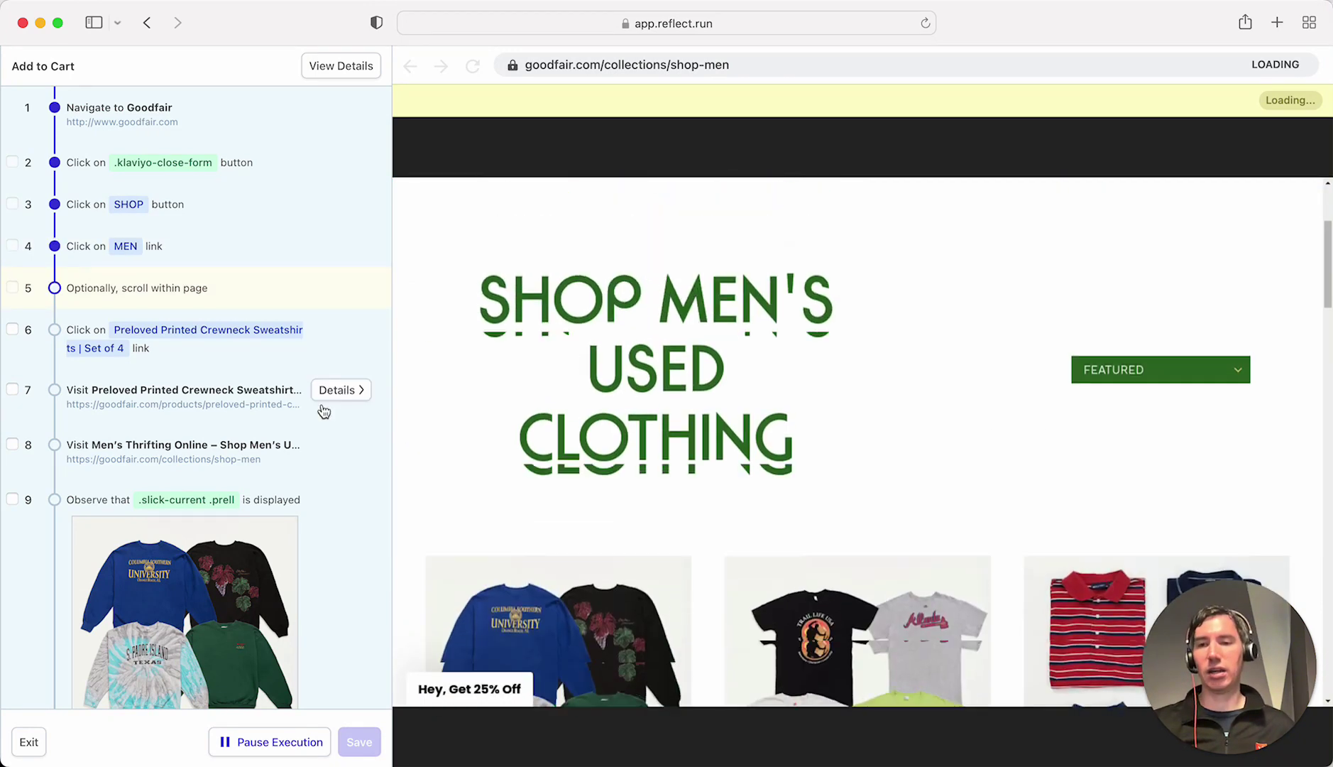
pyautogui.scroll(-5, 142, 452)
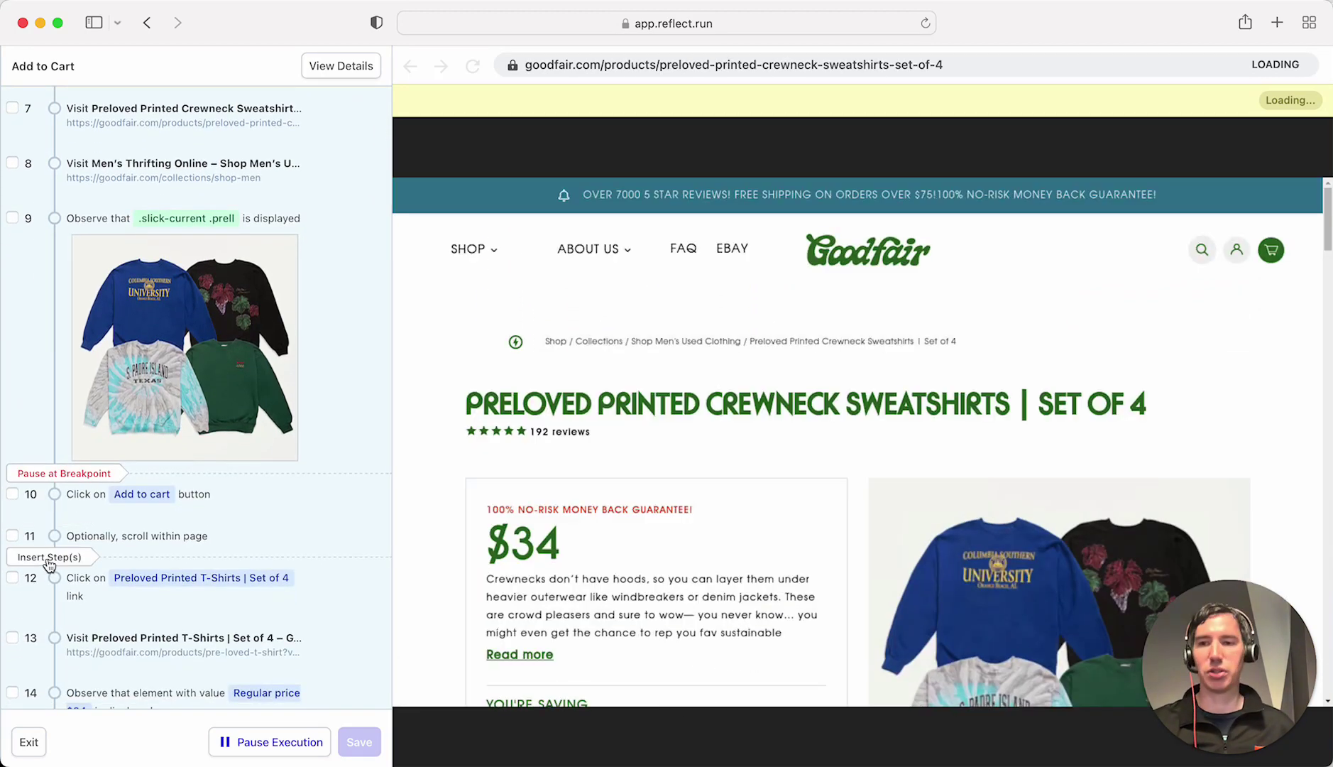
pyautogui.scroll(3, 238, 566)
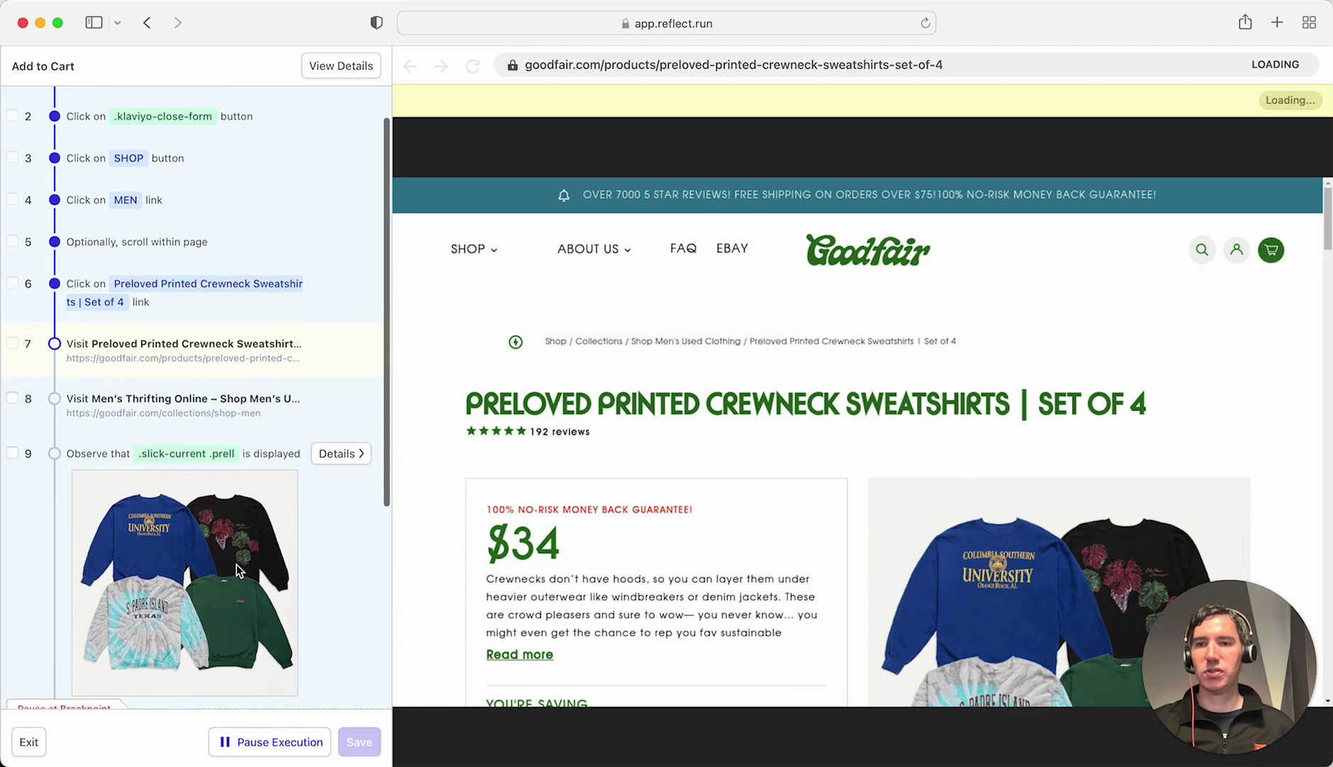
pyautogui.scroll(-5, 237, 565)
pyautogui.scroll(-1, 218, 607)
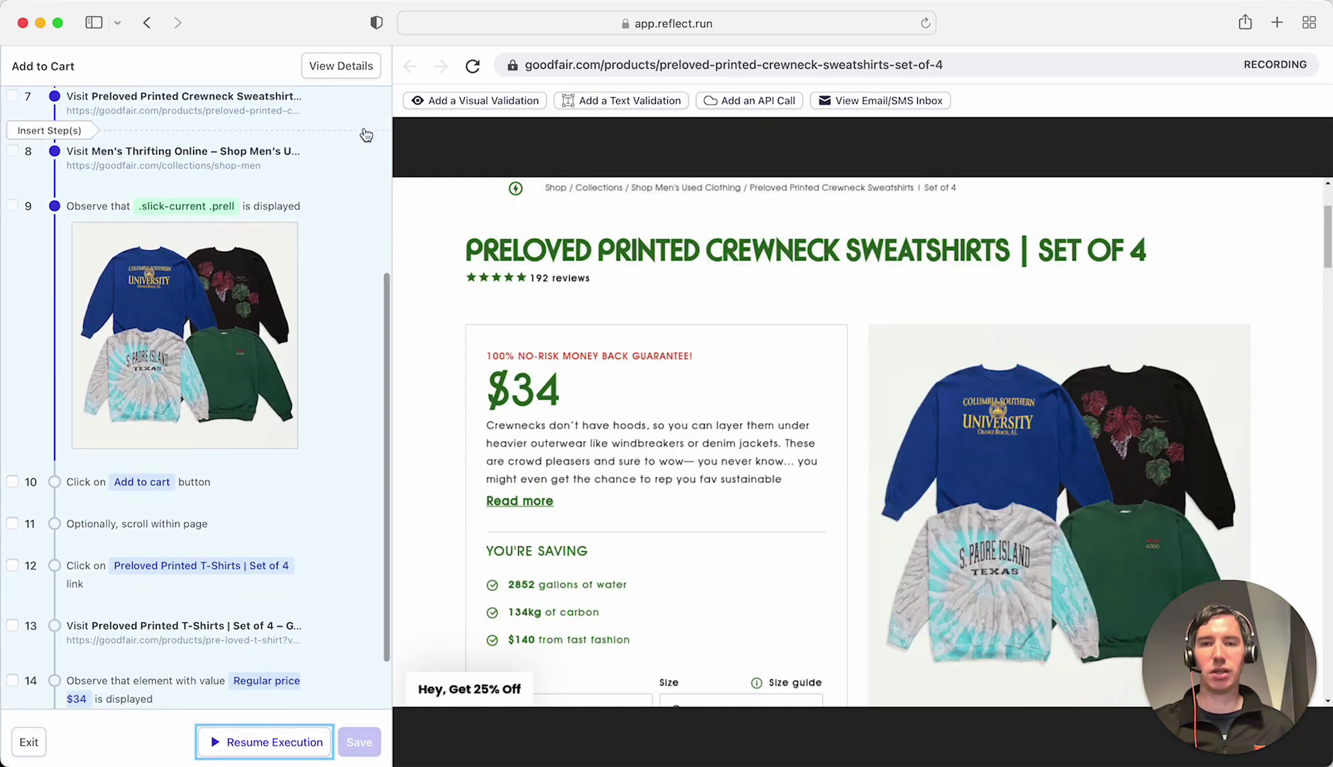
# Add step 11, a text validation on the 'Preloved Printed Crewneck Sweatshirts | Set of 4' heading.
pyautogui.moveTo(286, 220)
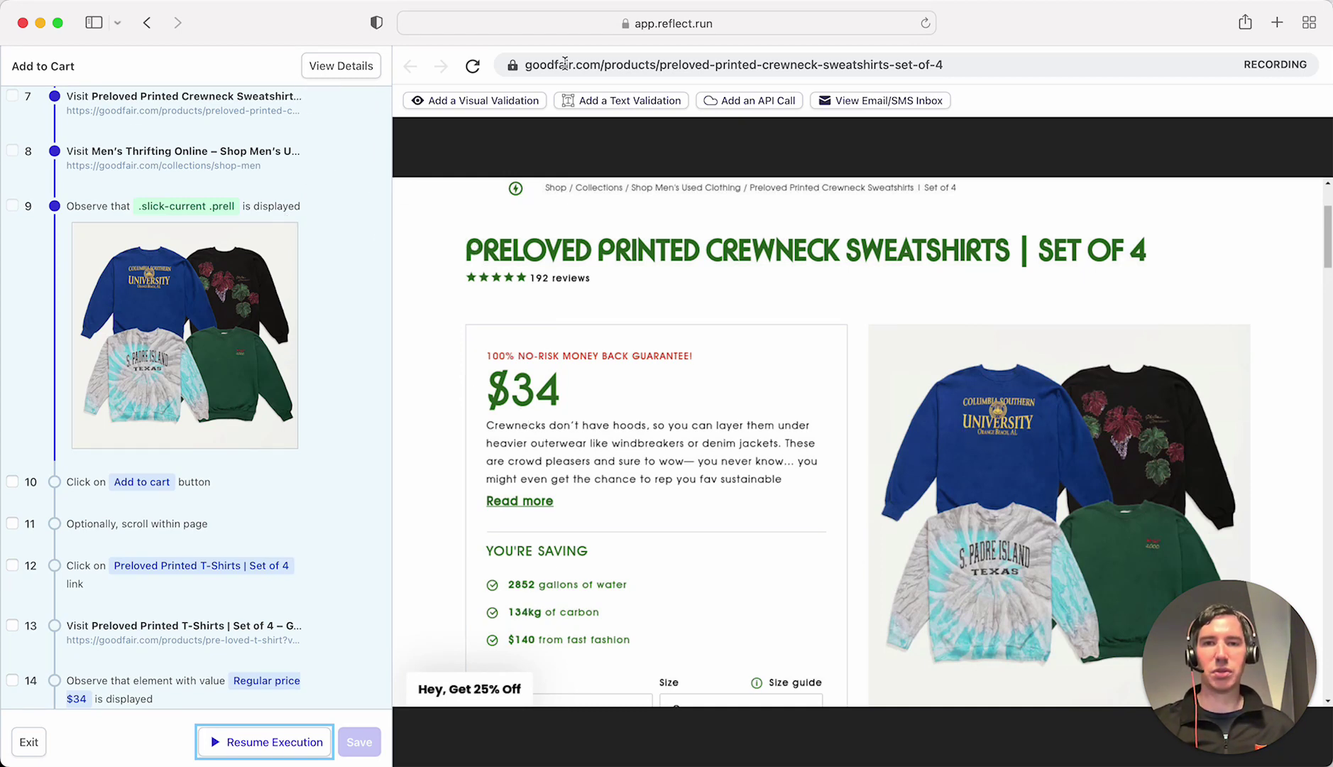
pyautogui.click(636, 102)
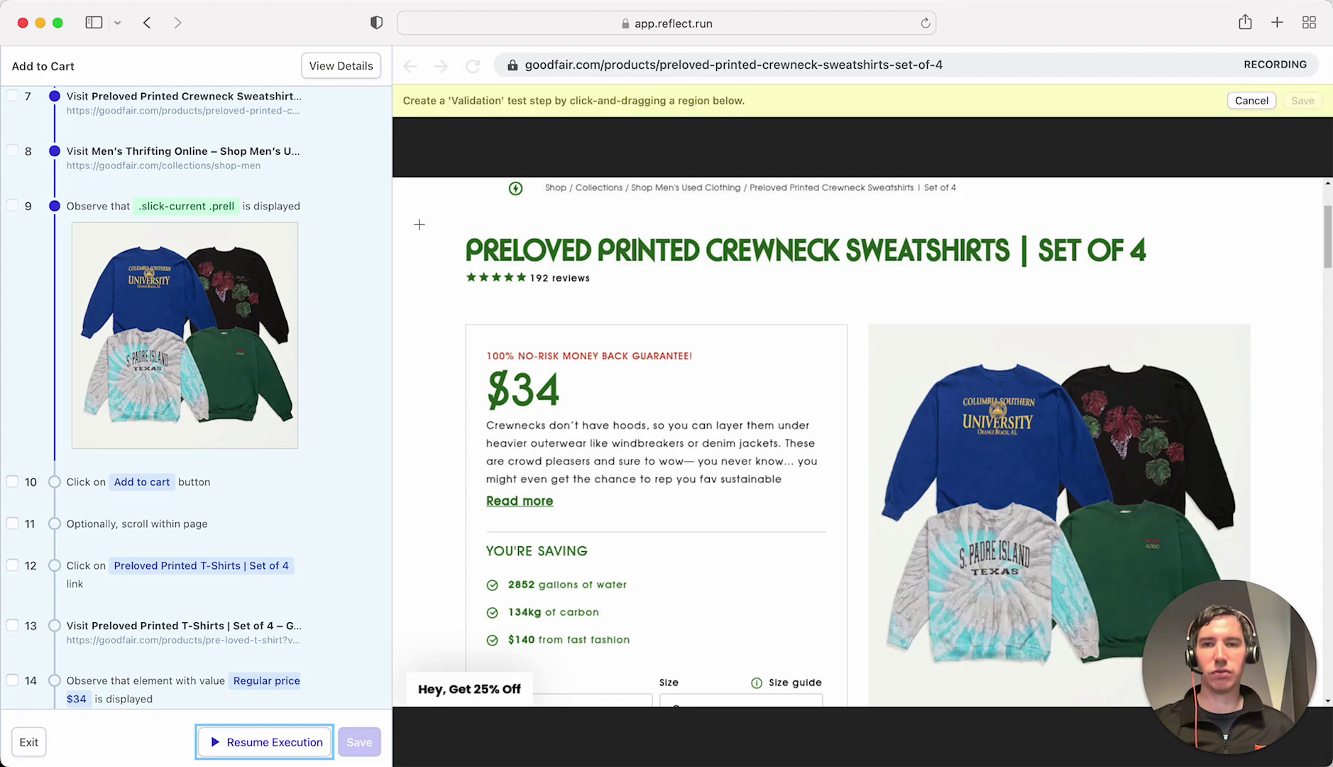
pyautogui.moveTo(427, 222); pyautogui.dragTo(1299, 311)
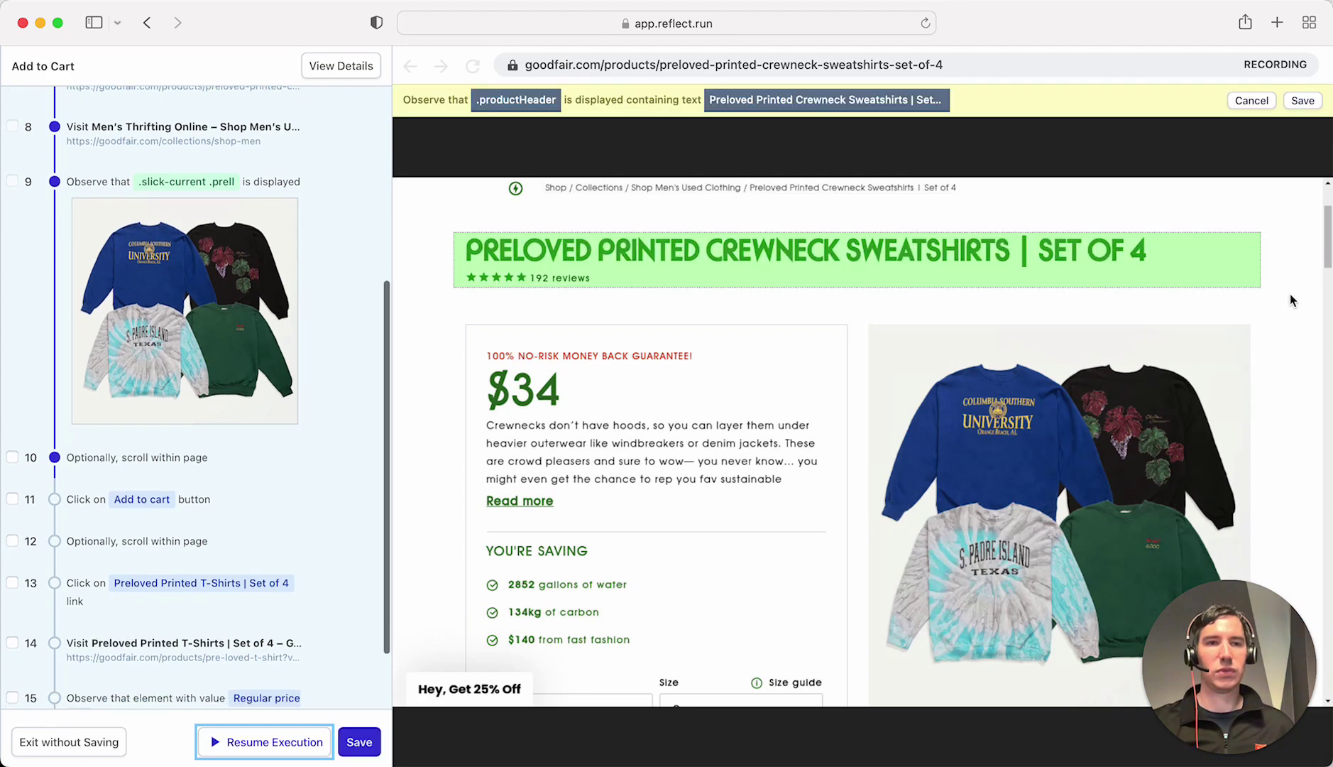
pyautogui.click(1305, 103)
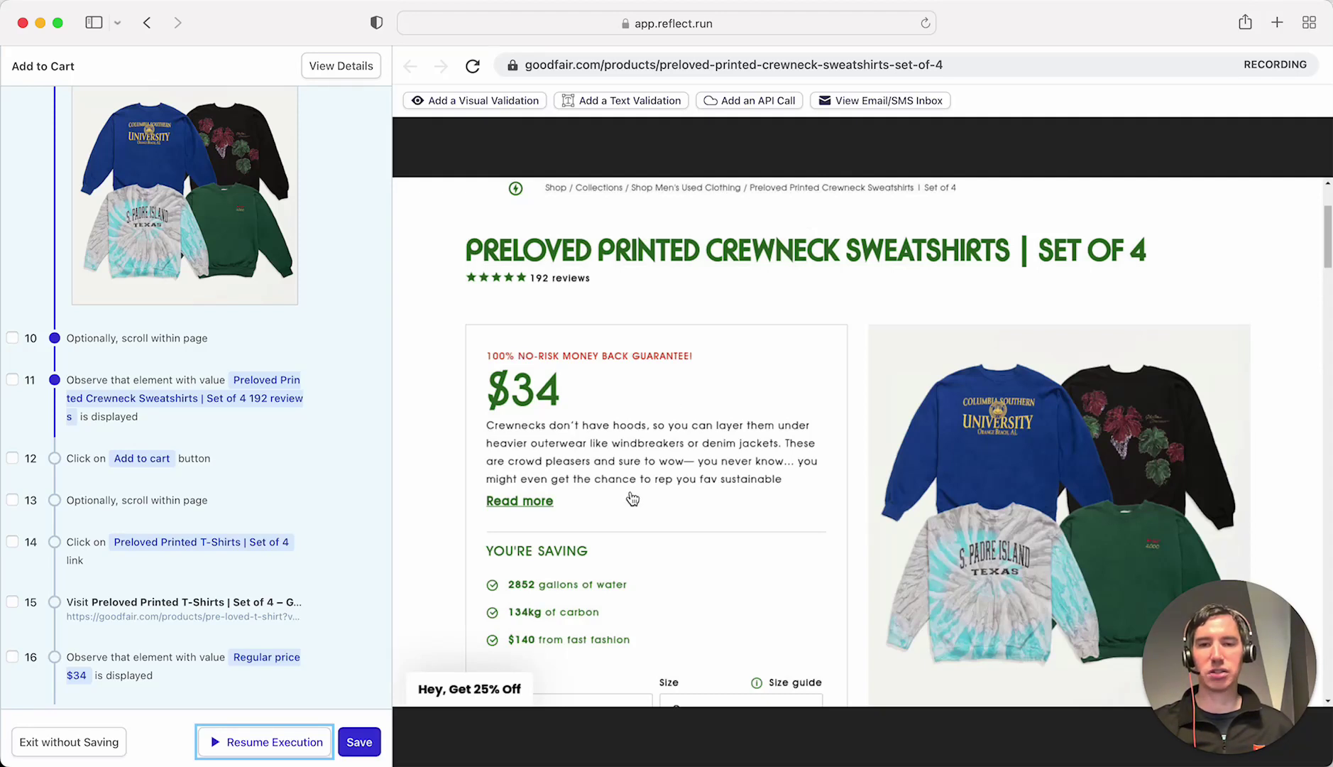
# Record clicking the description's Read more link as new step 12.
pyautogui.click(527, 502)
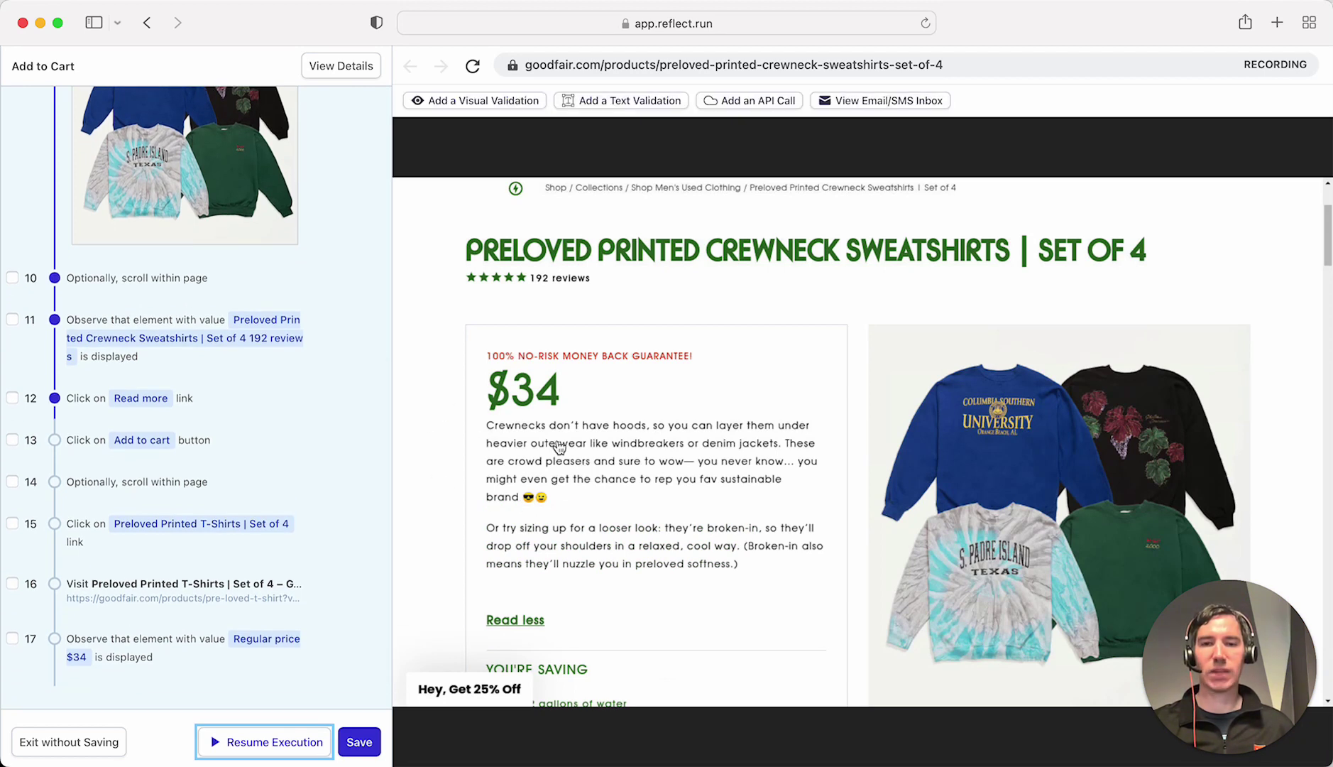
pyautogui.moveTo(214, 392)
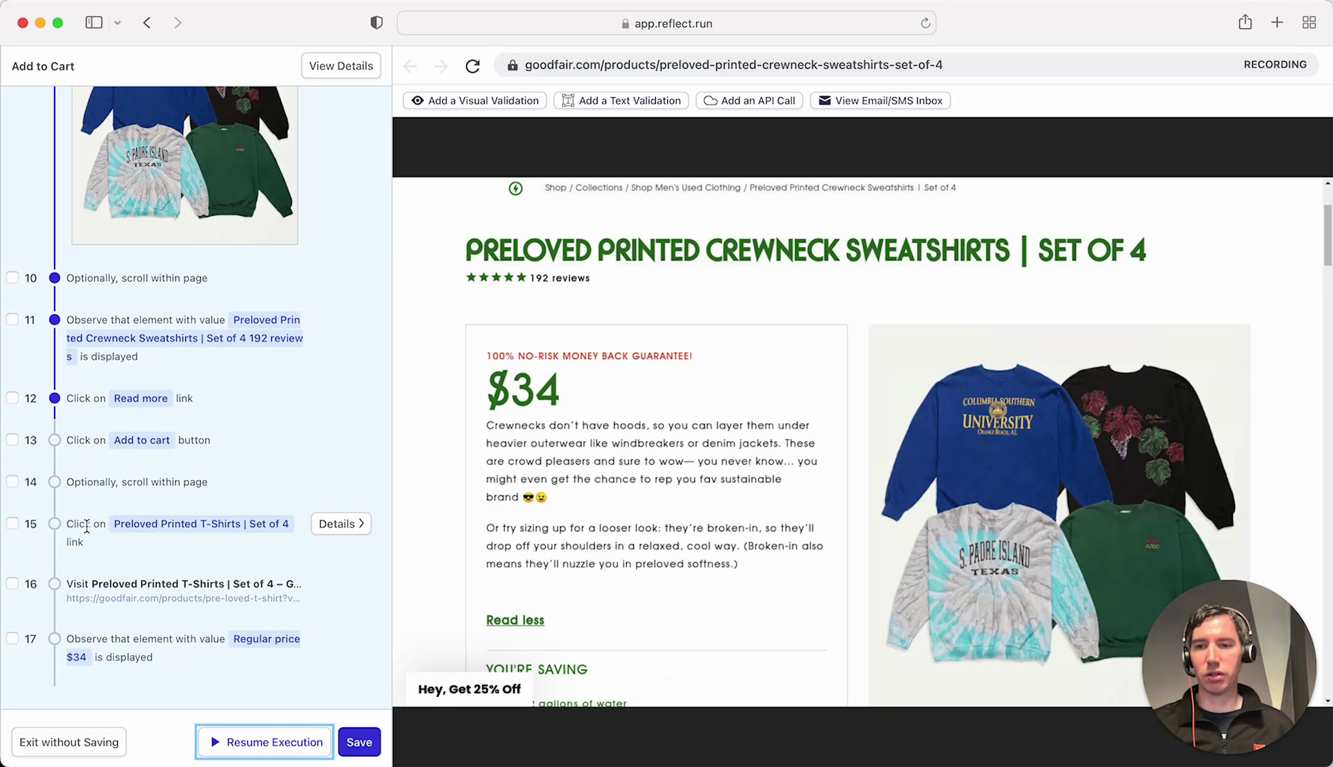
# Resume playback until the $34 sweatshirt set is in the cart, then record before failing step 15.
pyautogui.click(262, 742)
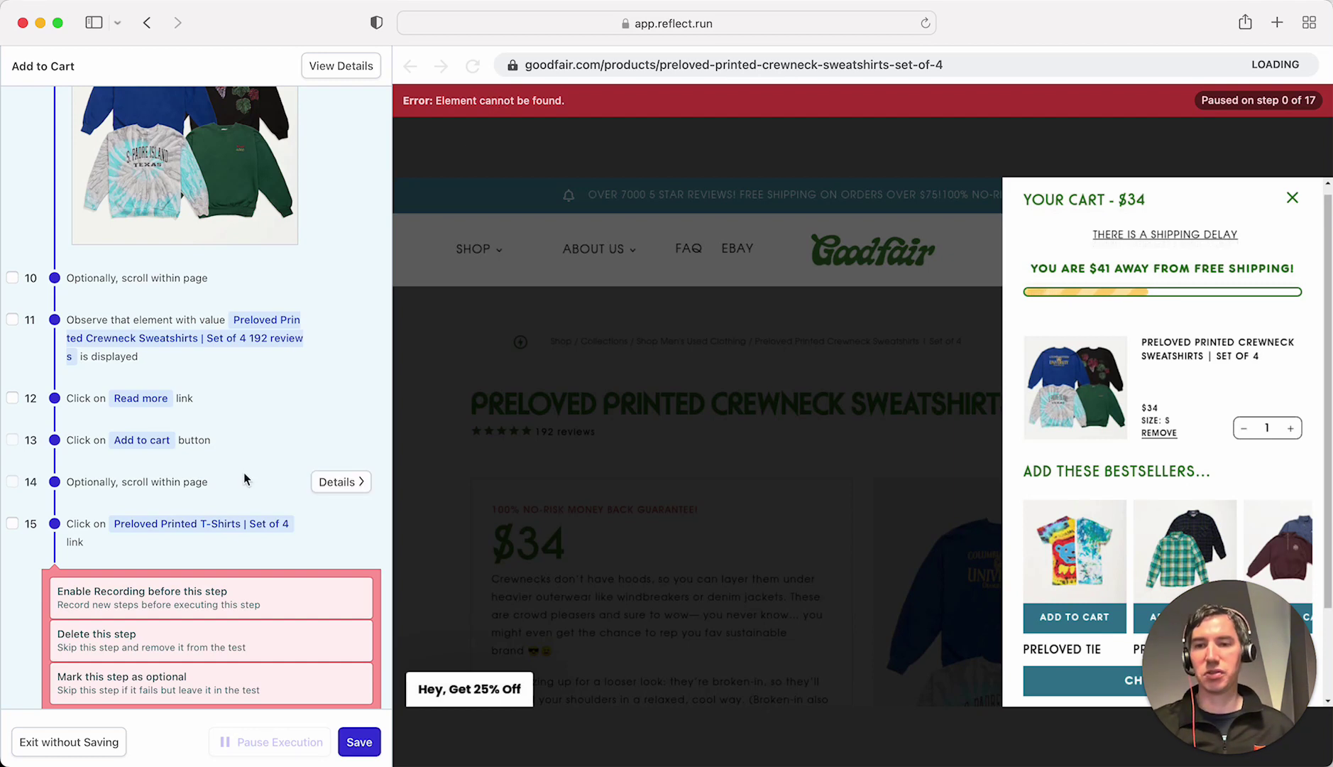
pyautogui.scroll(-2, 256, 483)
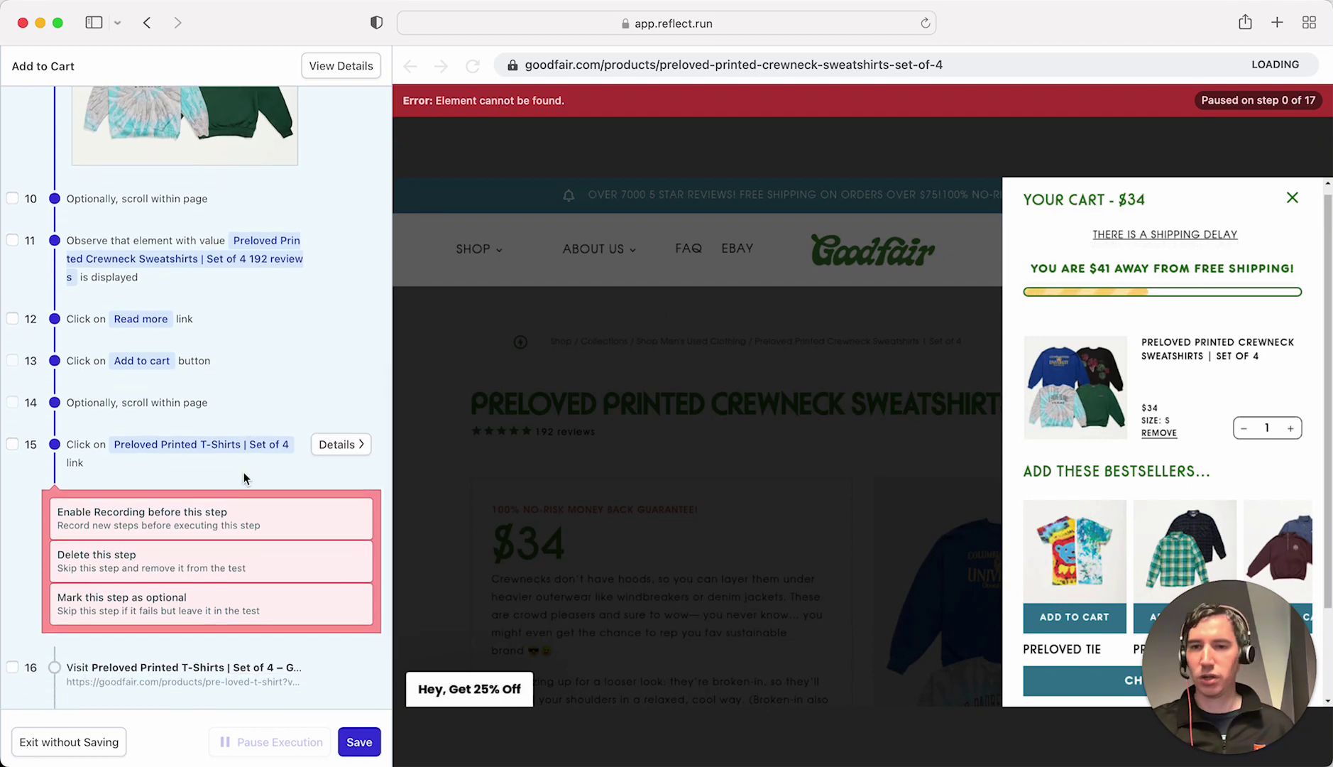
pyautogui.click(98, 522)
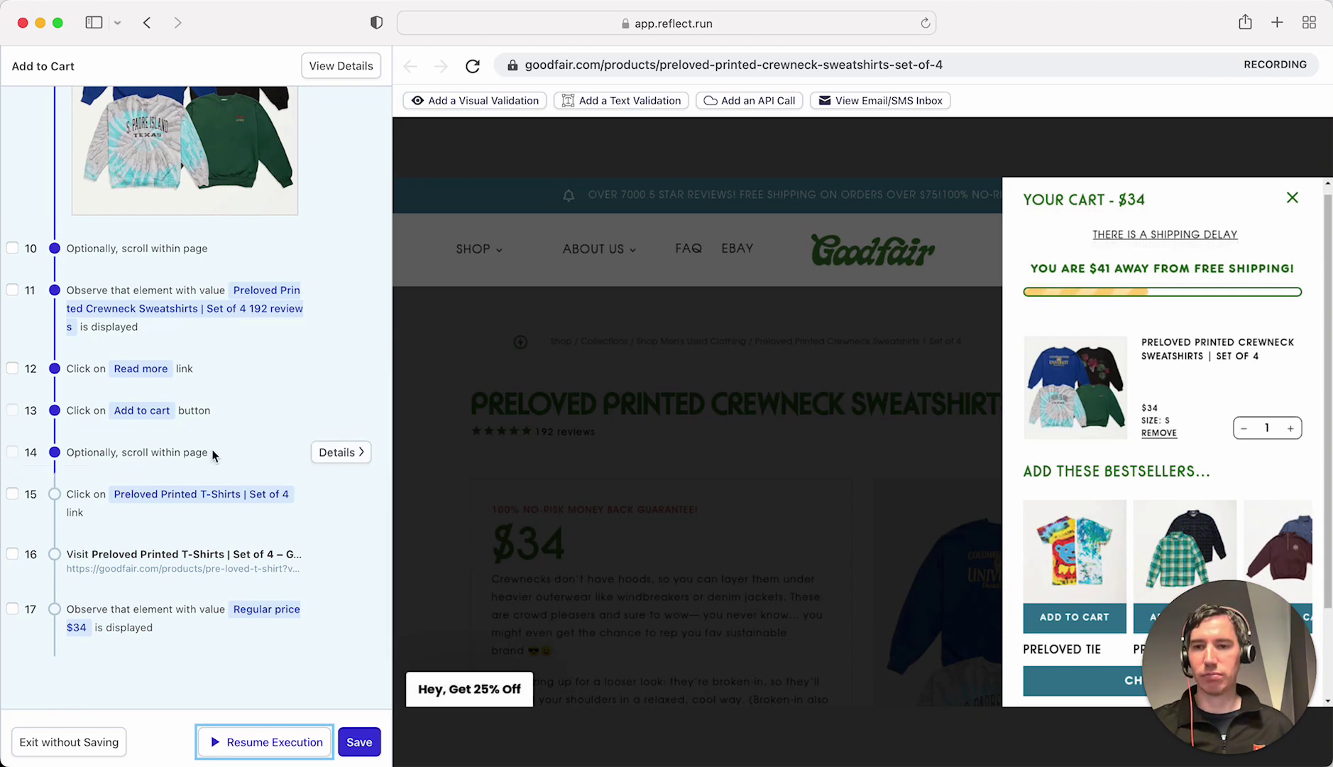
# Record opening the sweatshirts from the cart item, then delete T-Shirts steps 17 and 18.
pyautogui.click(1200, 348)
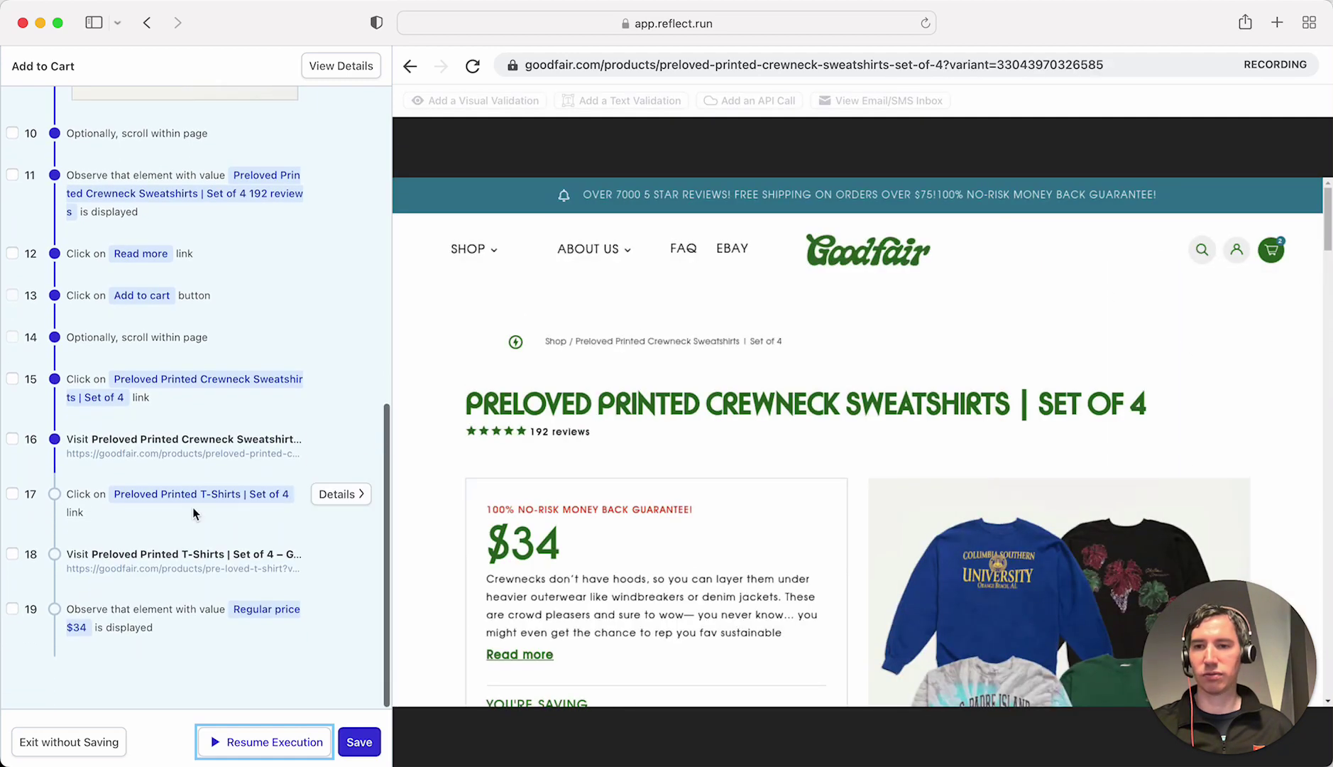
pyautogui.click(12, 495)
pyautogui.click(13, 554)
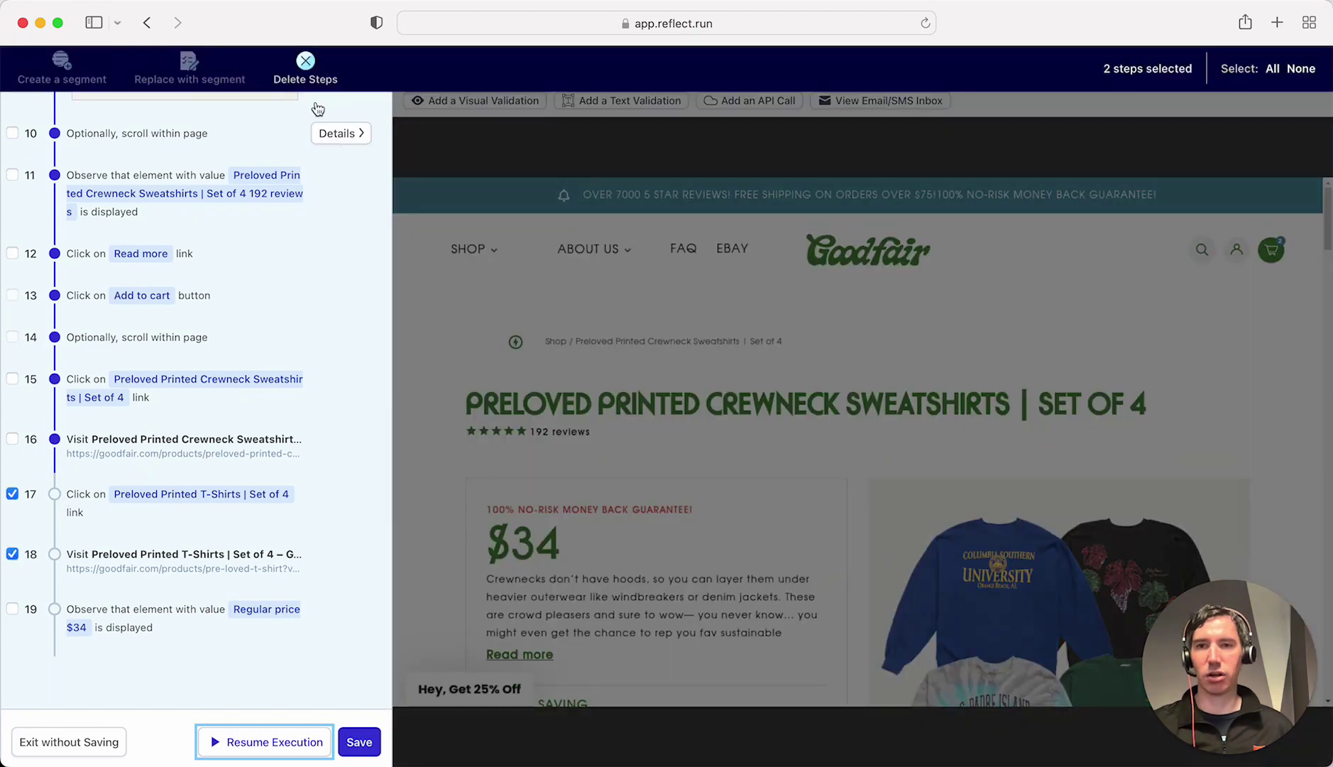
pyautogui.click(306, 63)
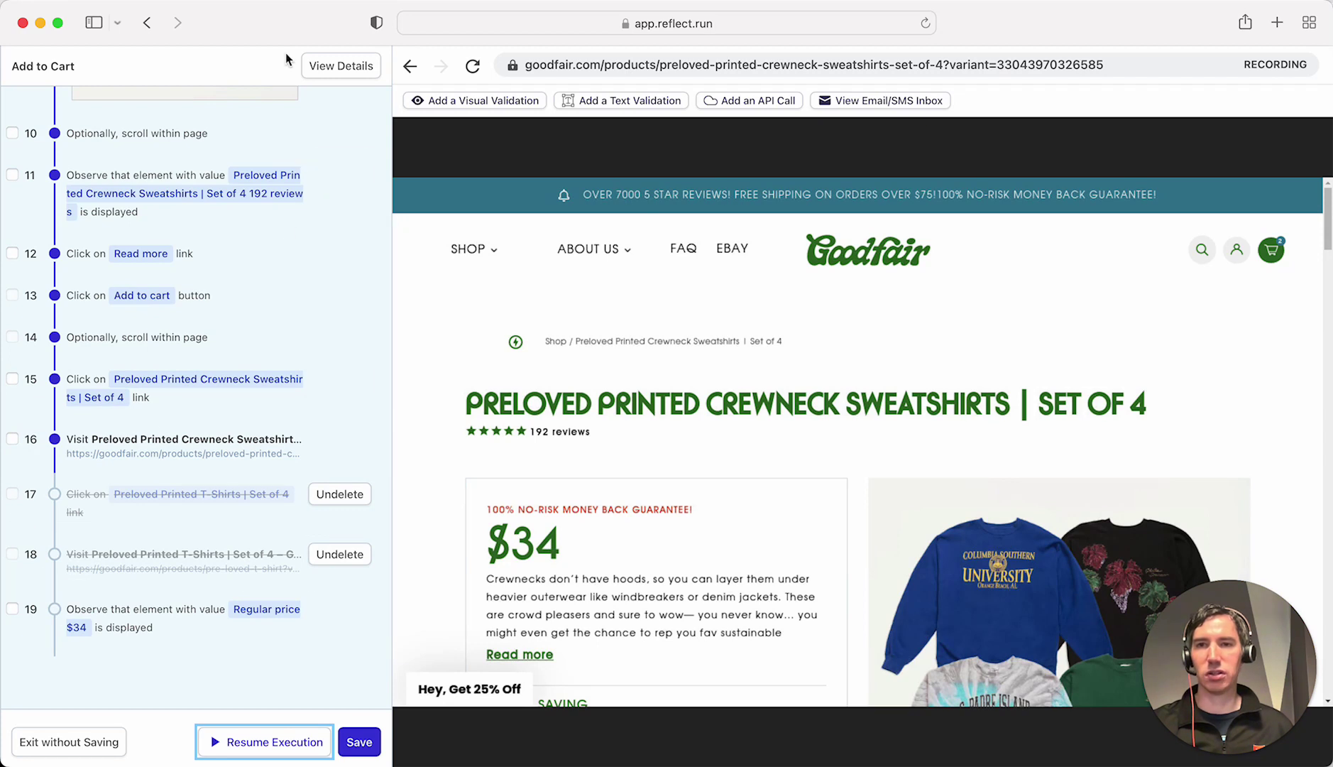
# Finish running the remaining steps, then save and confirm the test update.
pyautogui.click(282, 747)
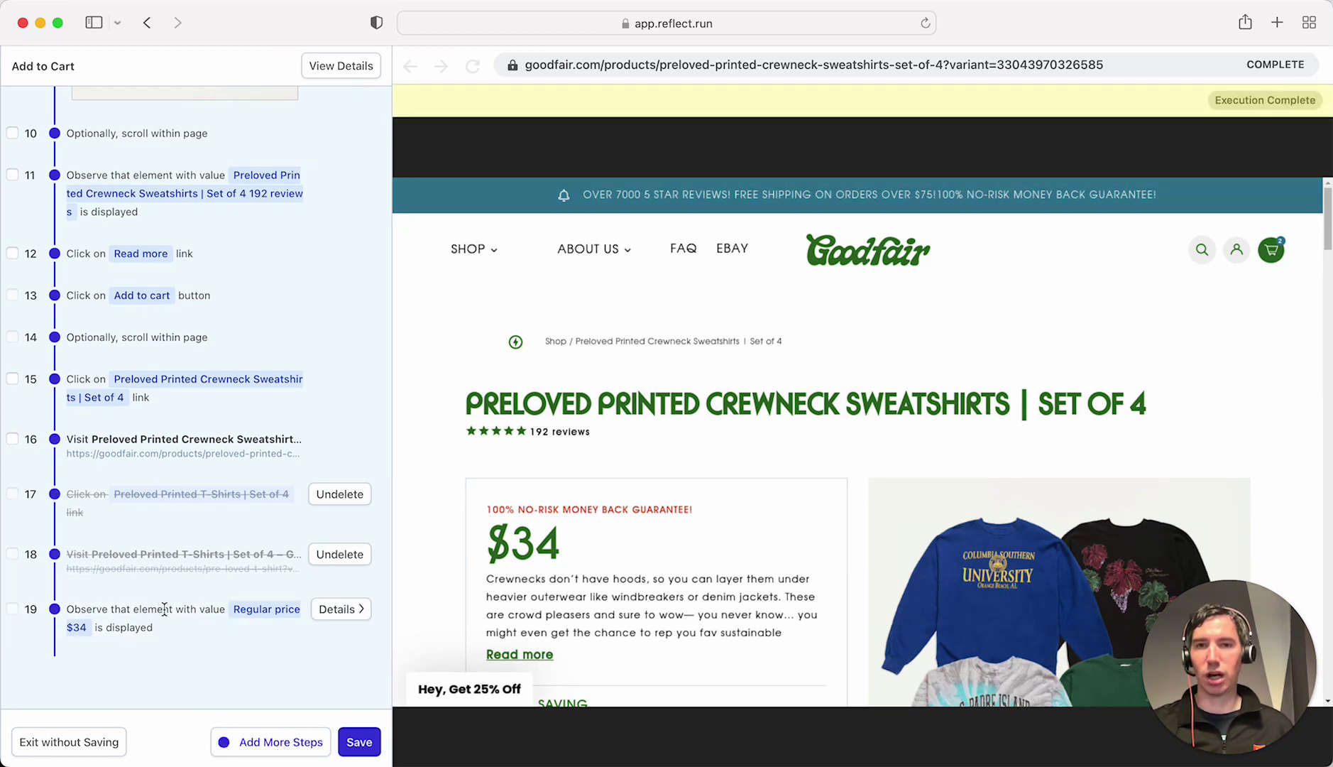
pyautogui.click(349, 741)
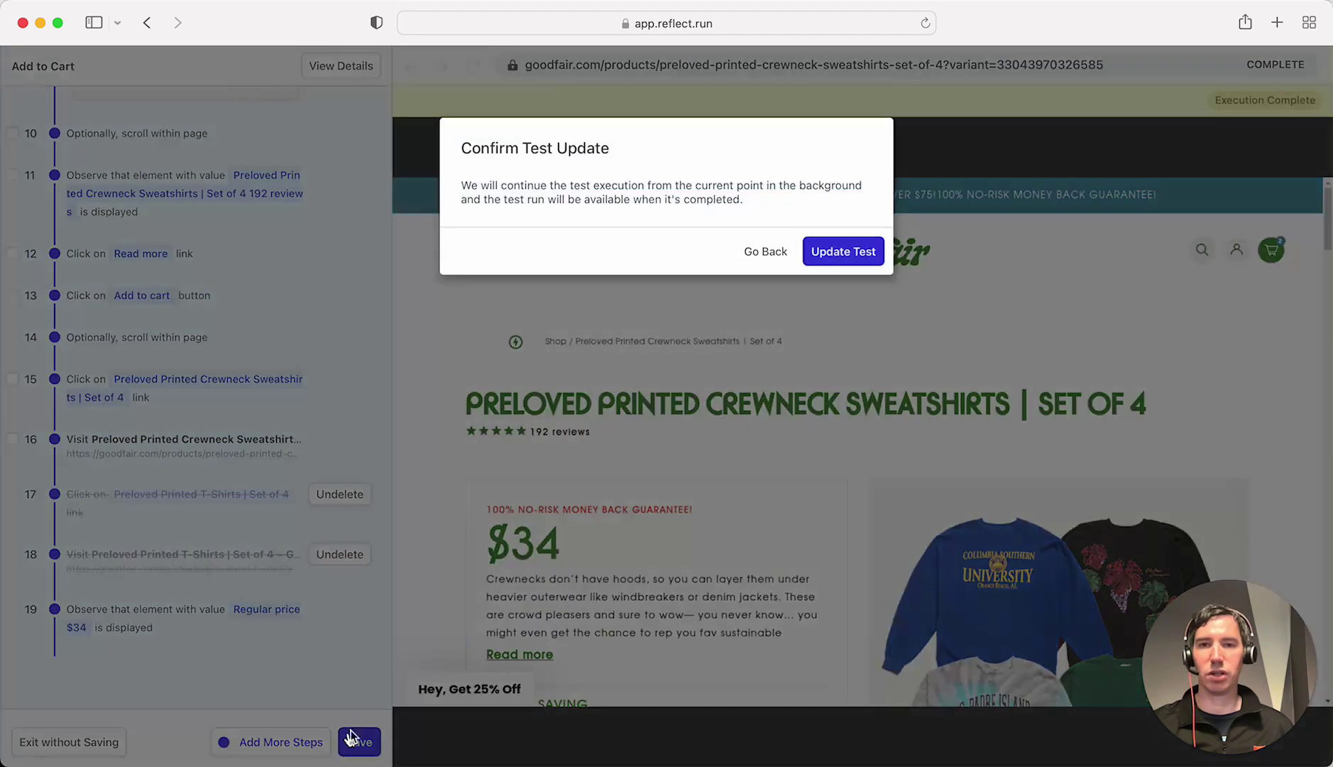
pyautogui.click(850, 252)
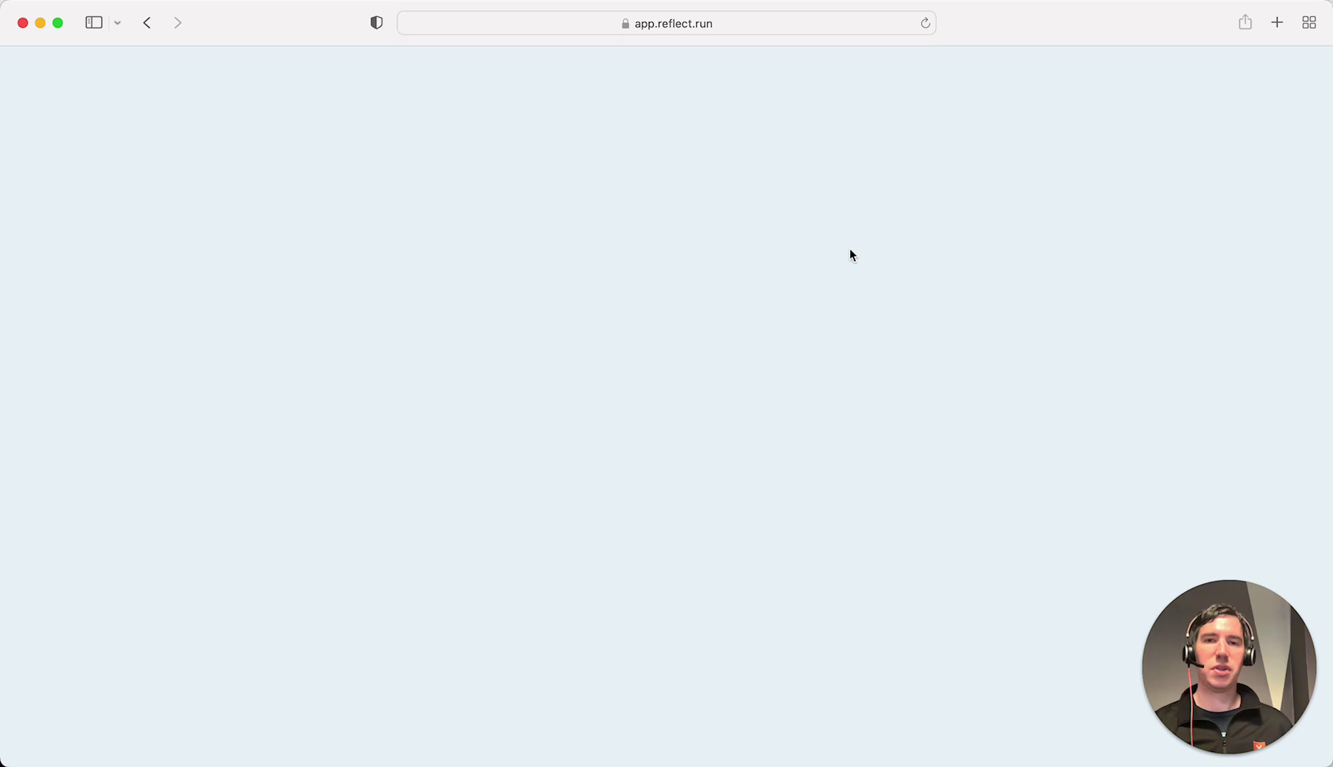